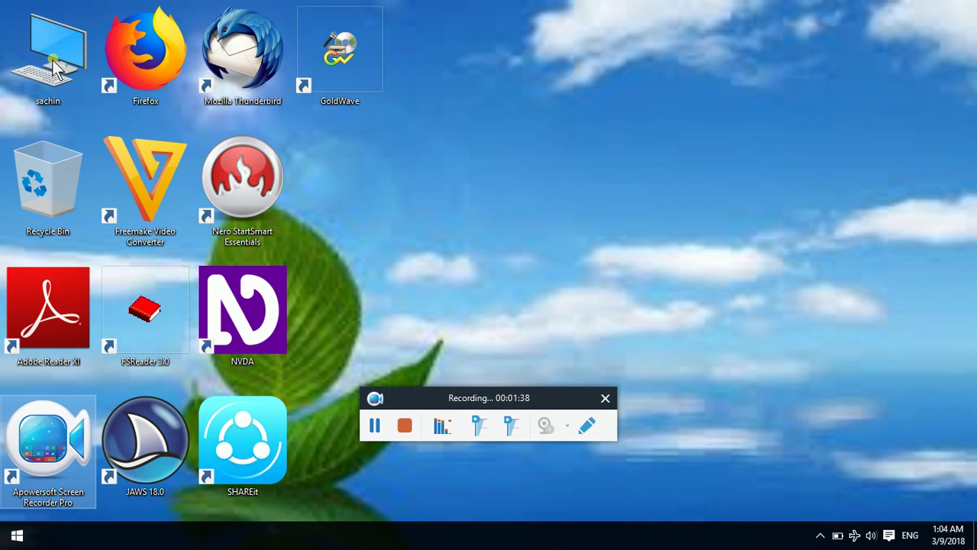
Open the Computer Management console.
{"action": "key", "text": "super"}
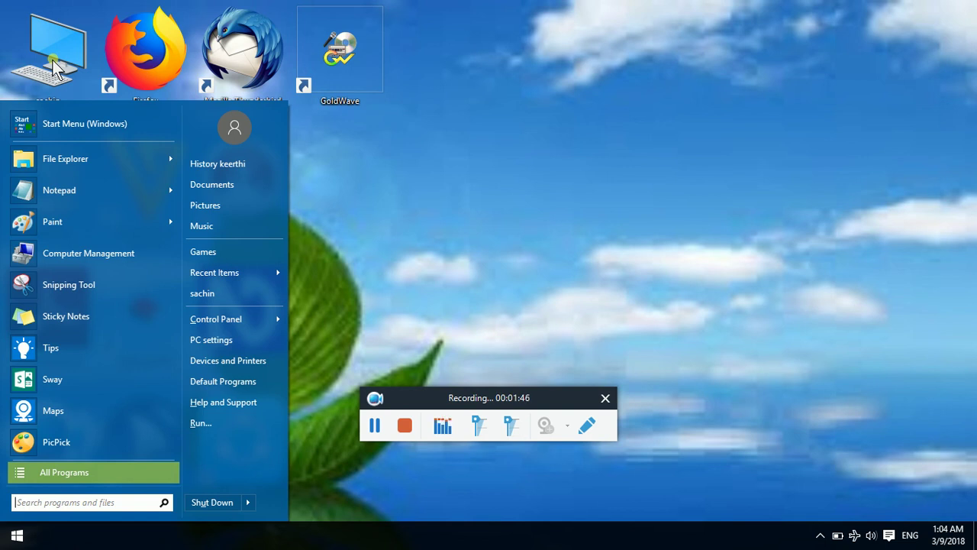
{"action": "key", "text": "Down"}
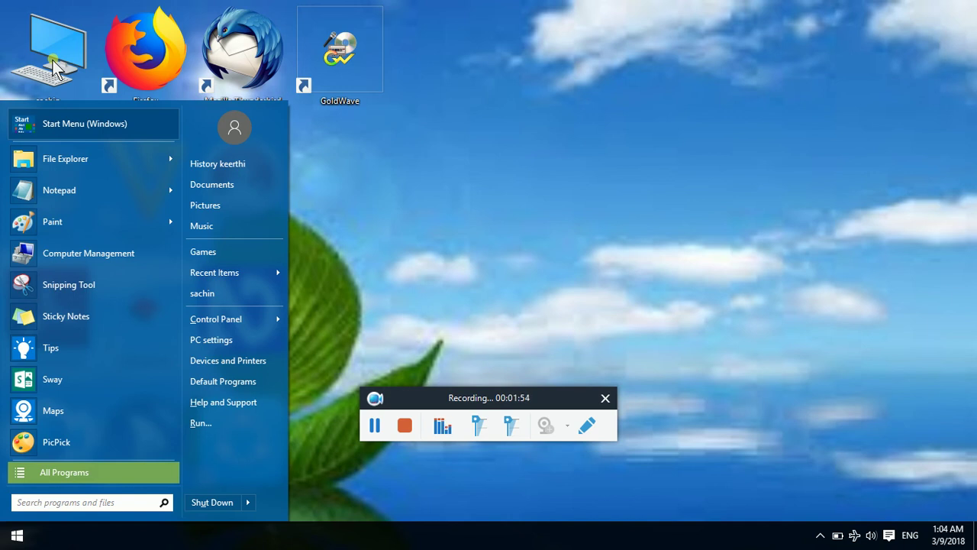
{"action": "key", "text": "Right"}
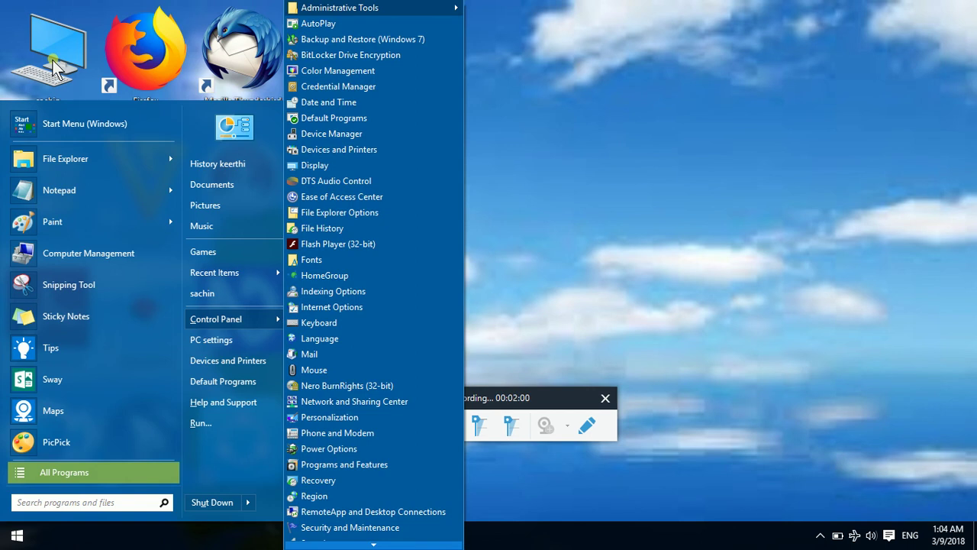
{"action": "key", "text": "Right"}
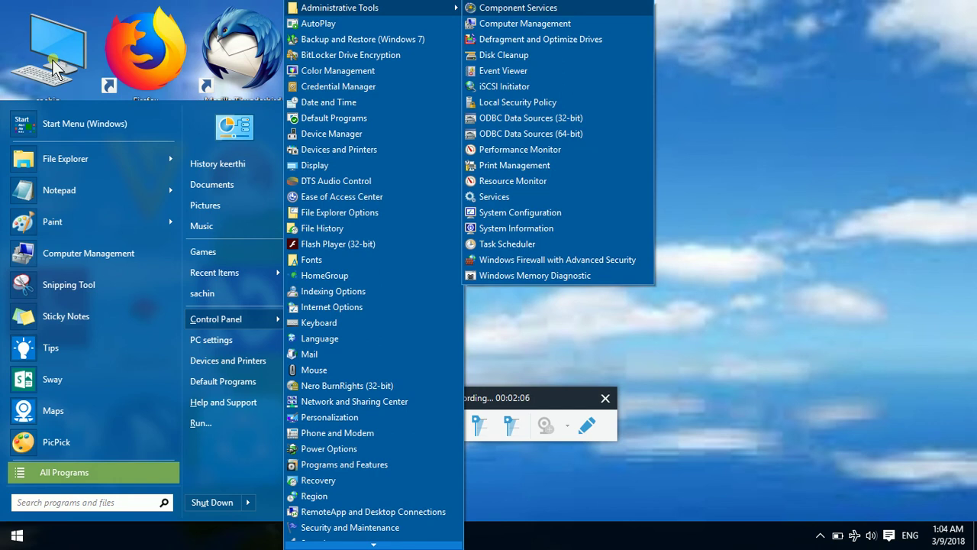
{"action": "key", "text": "Down"}
{"action": "key", "text": "Down"}
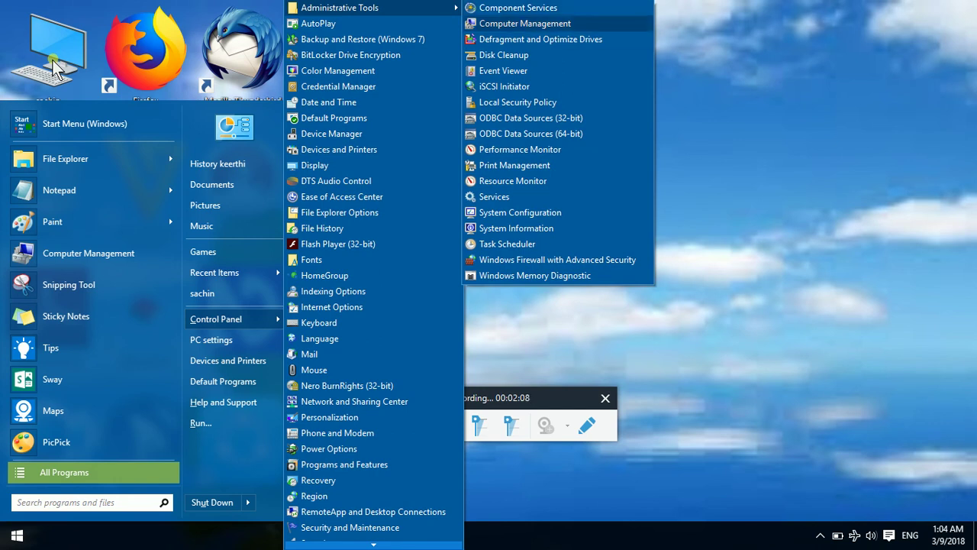
{"action": "key", "text": "Up"}
{"action": "key", "text": "Return"}
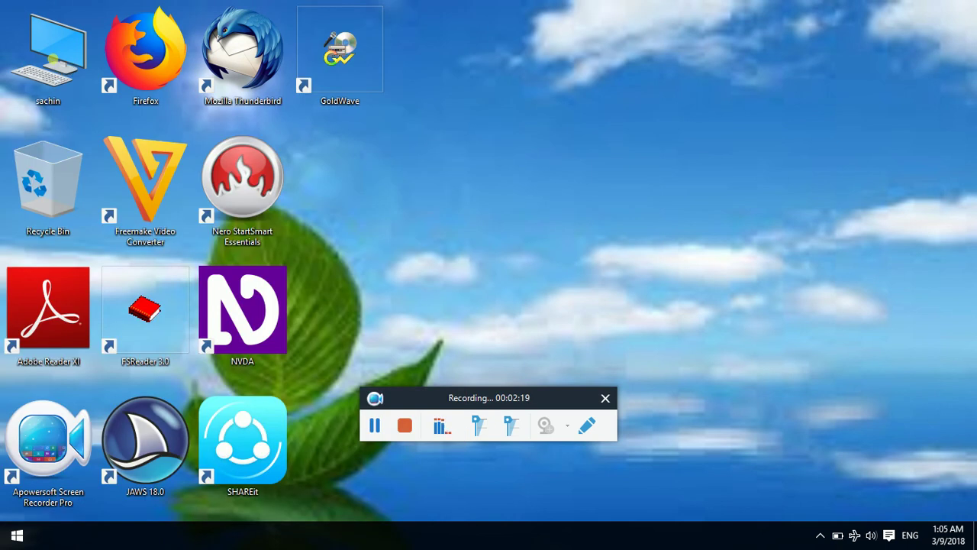
{"action": "right_click", "coordinate": [55, 67]}
{"action": "key", "text": "g"}
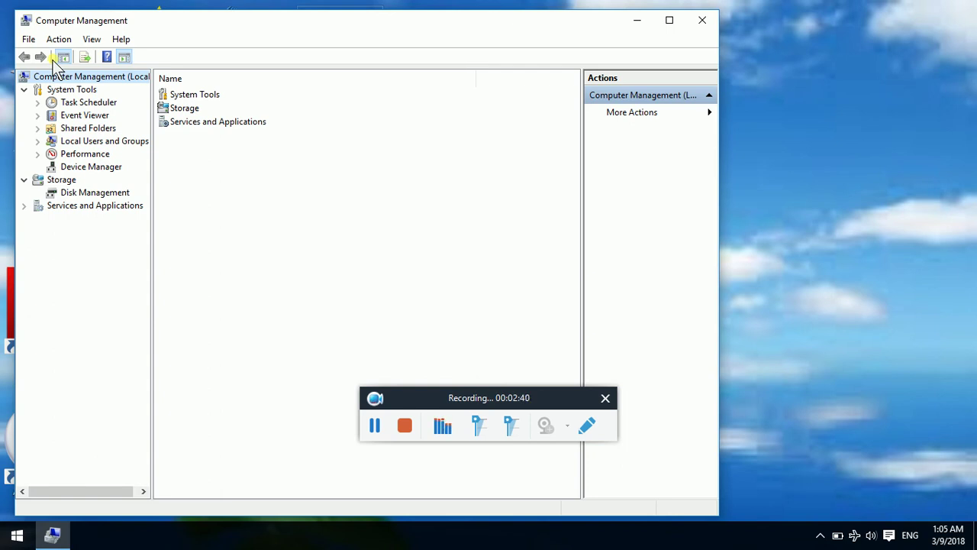
Maximize the Computer Management window.
{"action": "key", "text": "alt+space"}
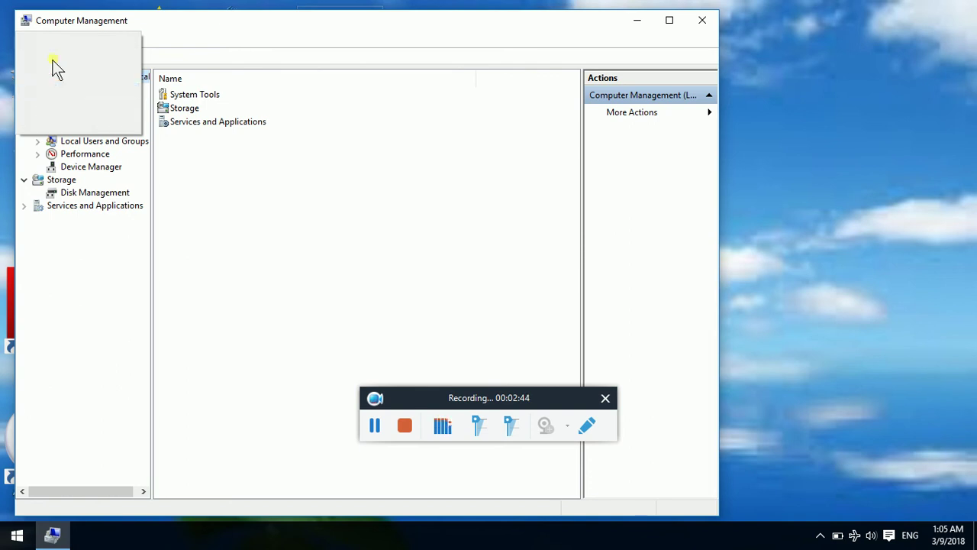
{"action": "key", "text": "Down"}
{"action": "key", "text": "Up"}
{"action": "key", "text": "Up"}
{"action": "key", "text": "Up"}
{"action": "key", "text": "Up"}
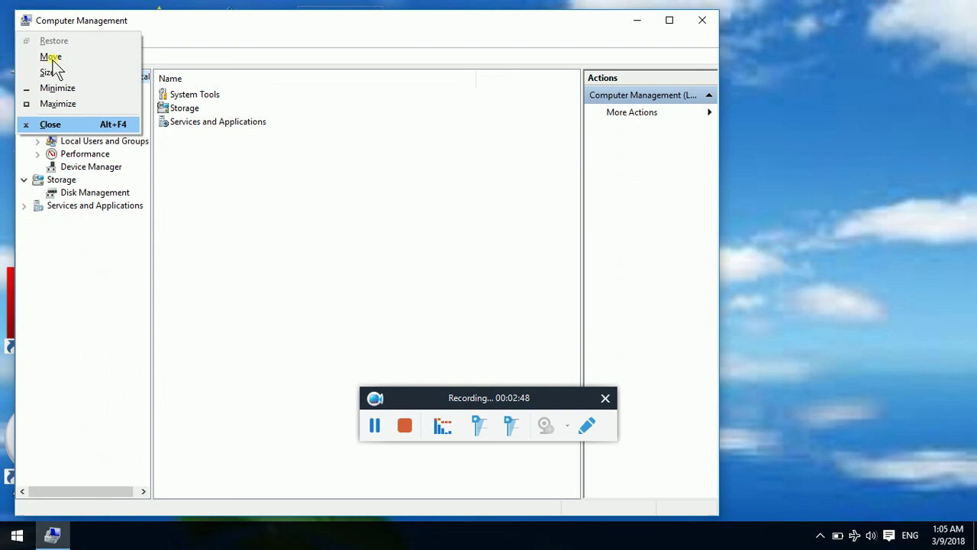
{"action": "key", "text": "Down"}
{"action": "key", "text": "Down"}
{"action": "key", "text": "Down"}
{"action": "key", "text": "Escape"}
{"action": "key", "text": "Down"}
{"action": "key", "text": "Down"}
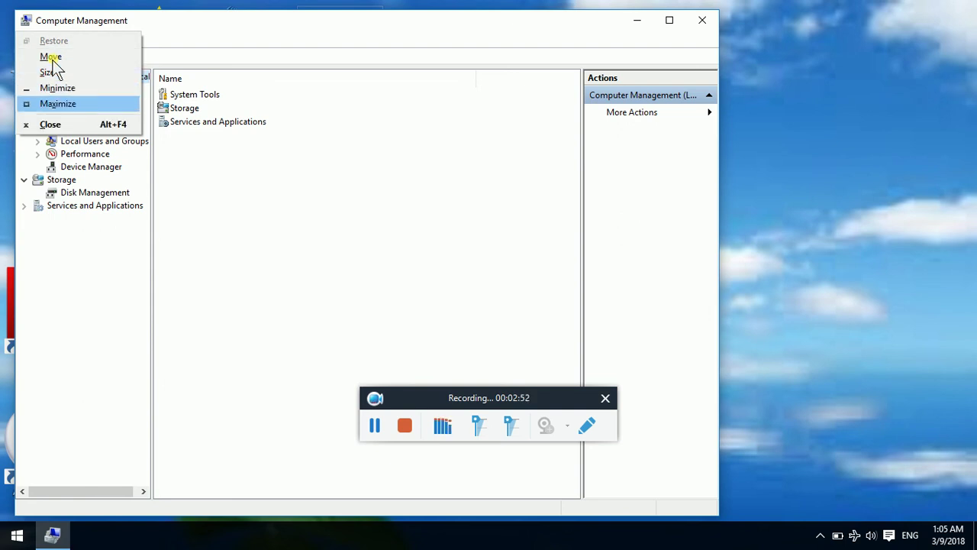
{"action": "key", "text": "Return"}
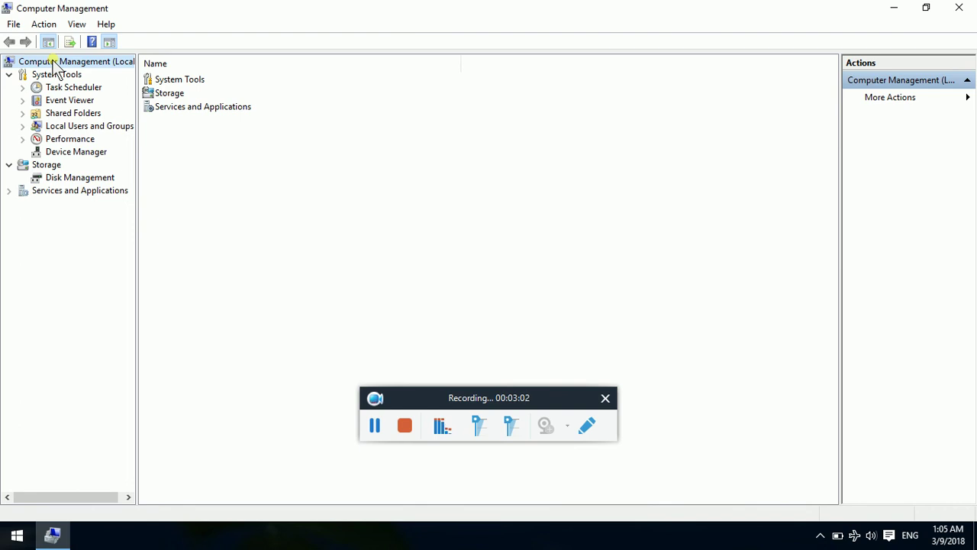
Examine the System Tools and Task Scheduler nodes in the console tree, then return to the Computer Management (Local) root.
{"action": "key", "text": "Down"}
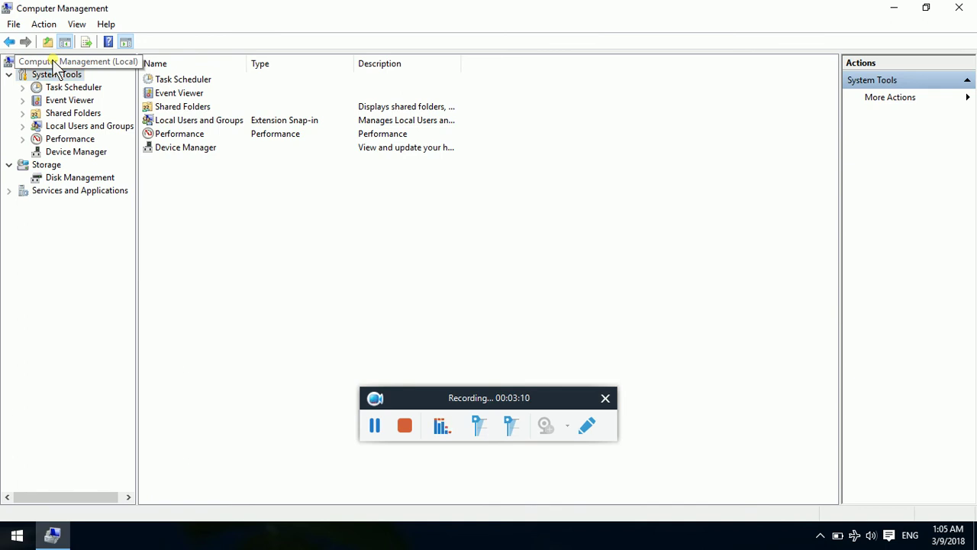
{"action": "key", "text": "Tab"}
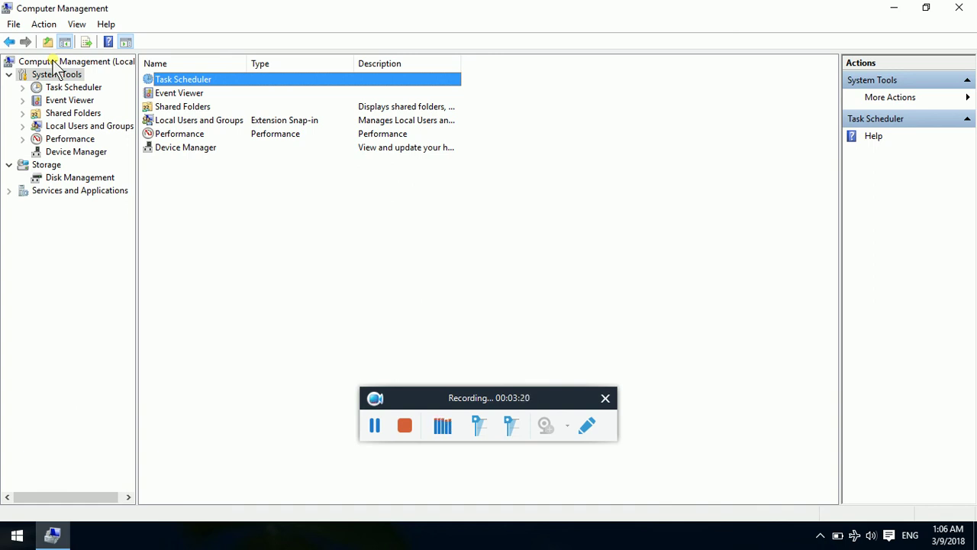
{"action": "left_click", "coordinate": [55, 69]}
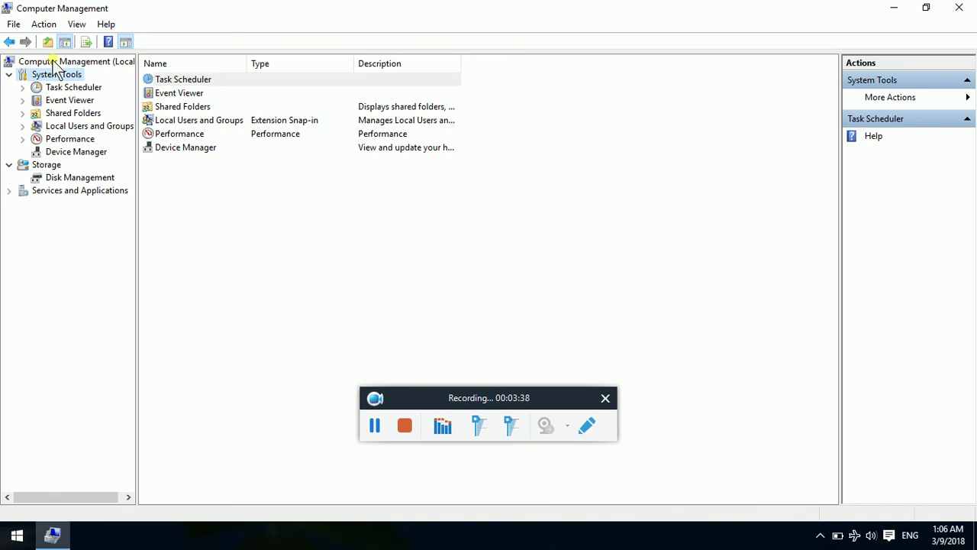
{"action": "key", "text": "Down"}
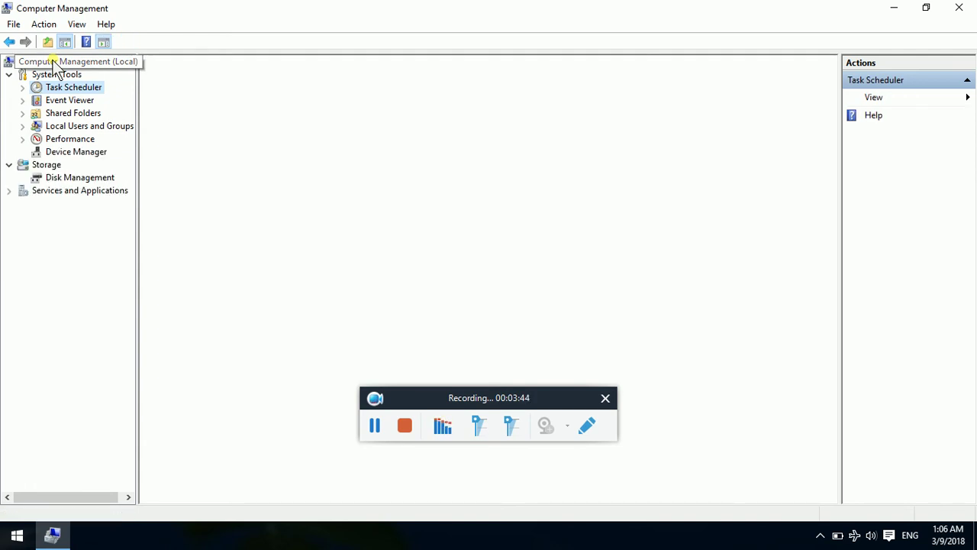
{"action": "key", "text": "Up"}
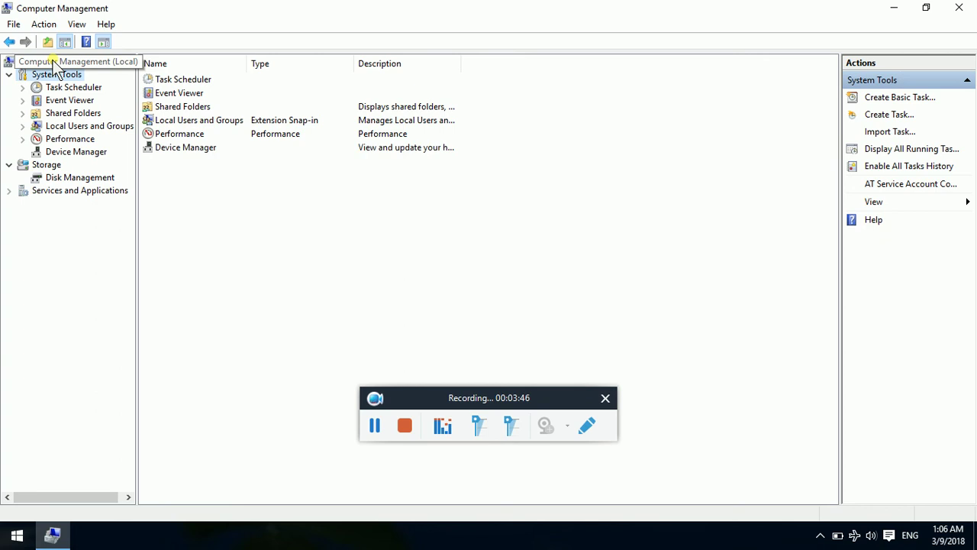
{"action": "key", "text": "Up"}
Open Disk Management from the Storage category of the console.
{"action": "key", "text": "Tab"}
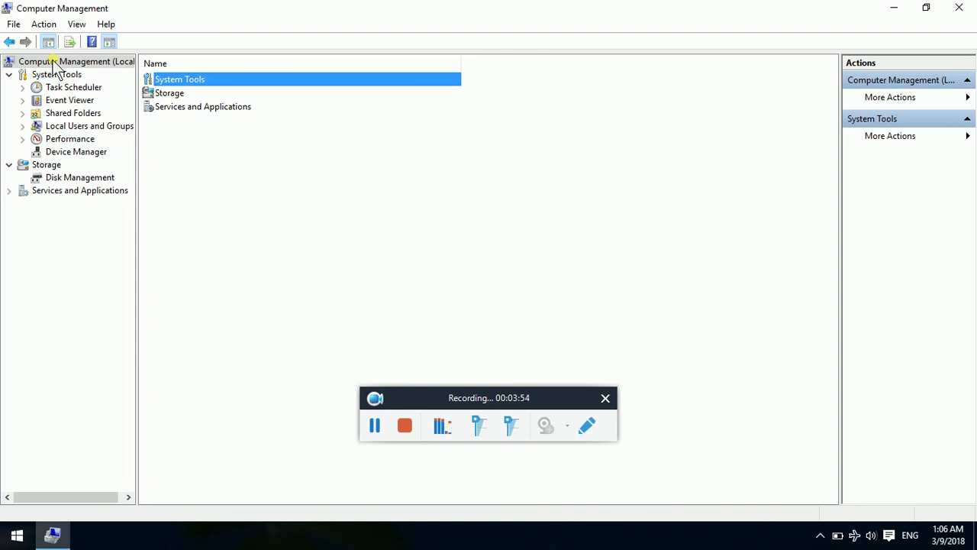
{"action": "key", "text": "Down"}
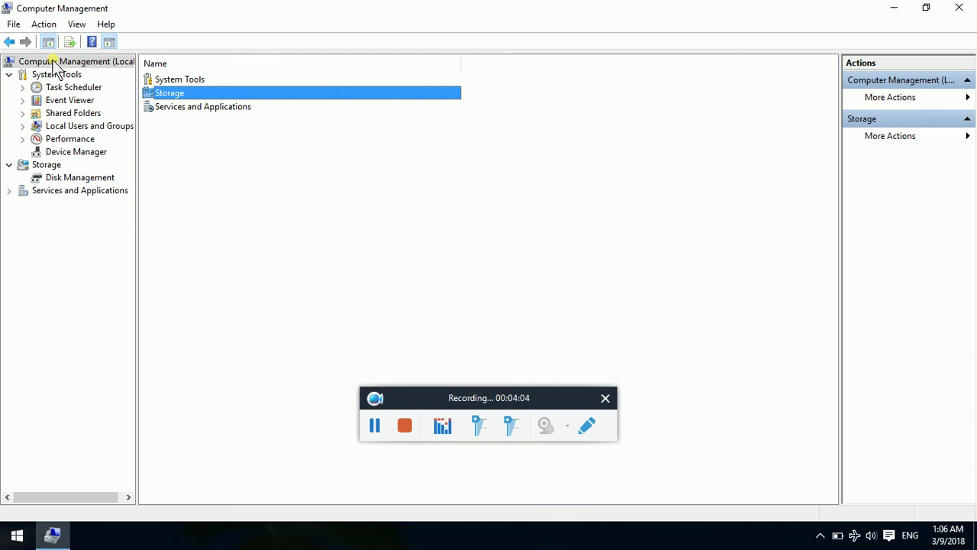
{"action": "key", "text": "Return"}
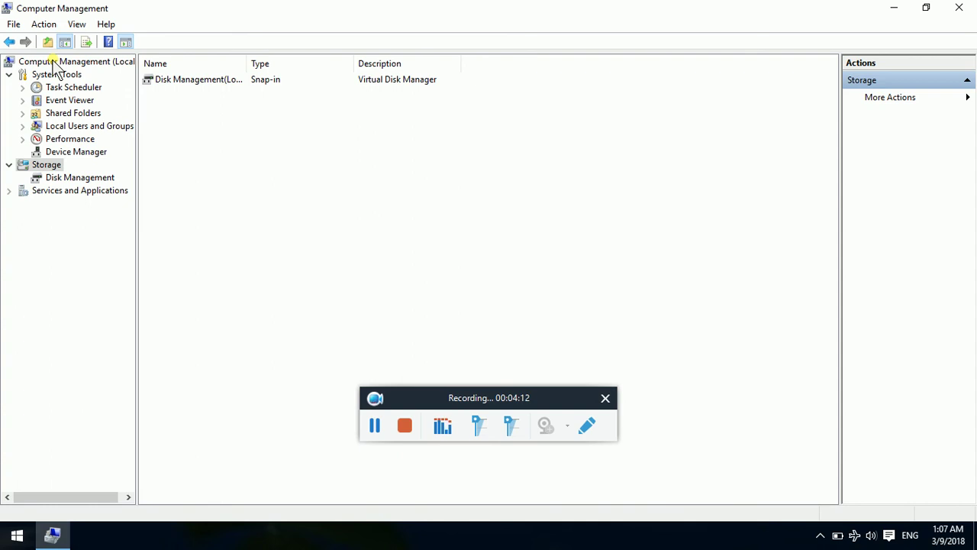
{"action": "key", "text": "Down"}
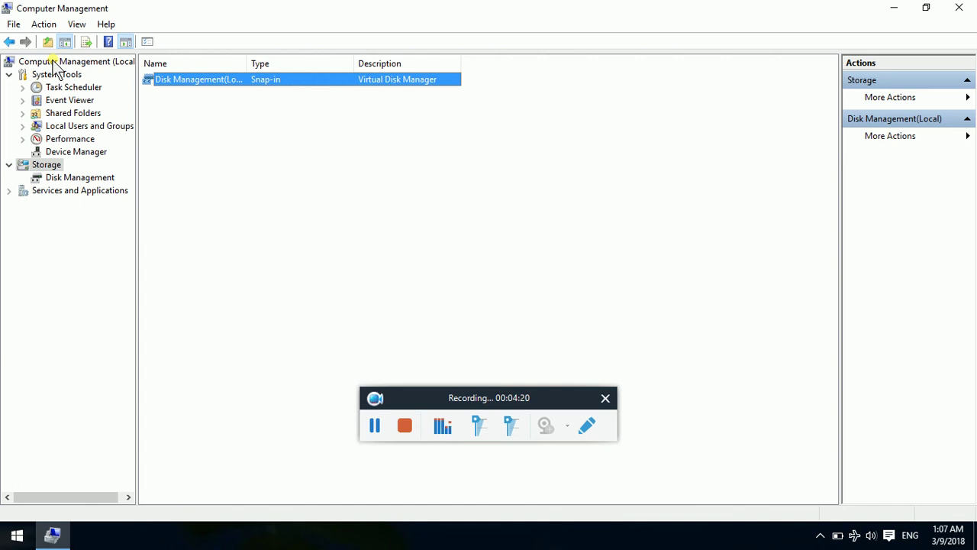
{"action": "key", "text": "Tab"}
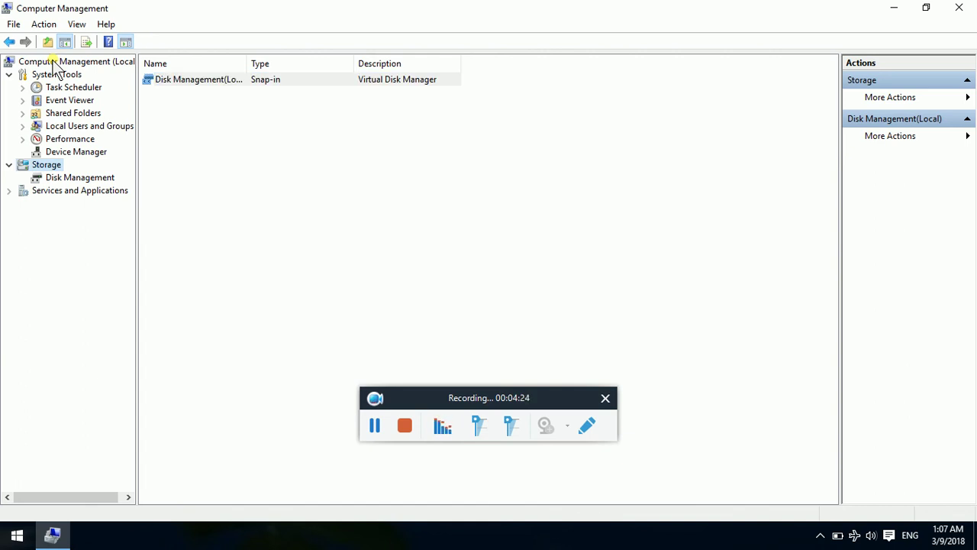
{"action": "key", "text": "Tab"}
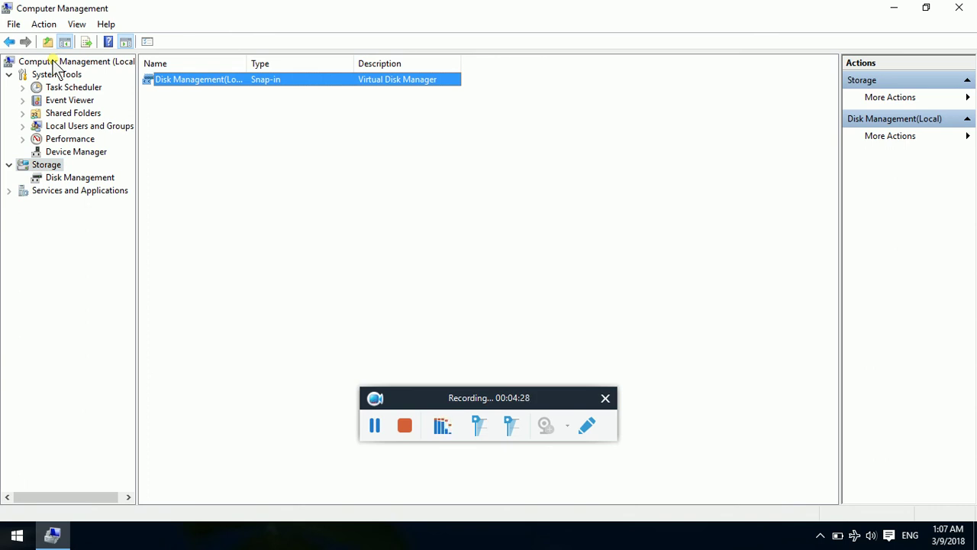
{"action": "key", "text": "Return"}
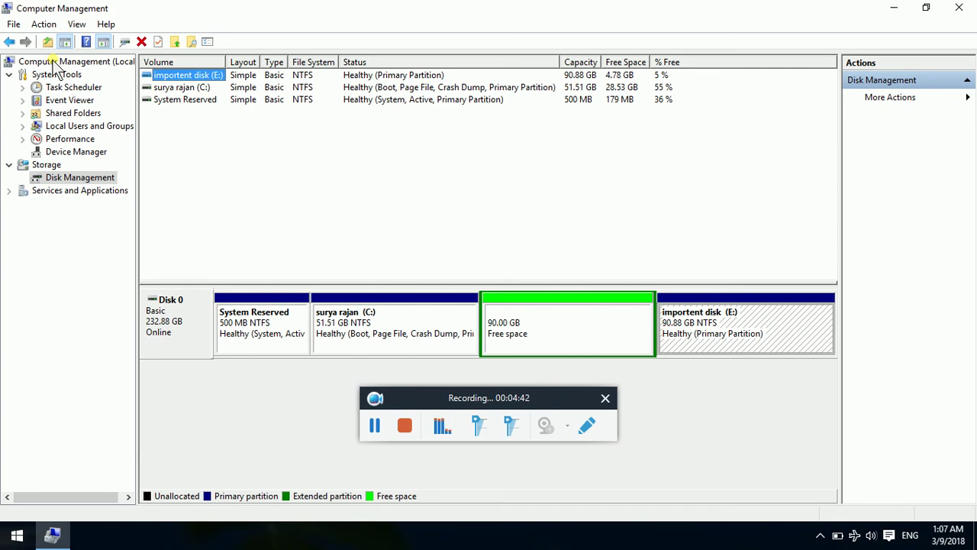
Review the volumes in Disk Management and the commands available for the C: partition.
{"action": "key", "text": "Down"}
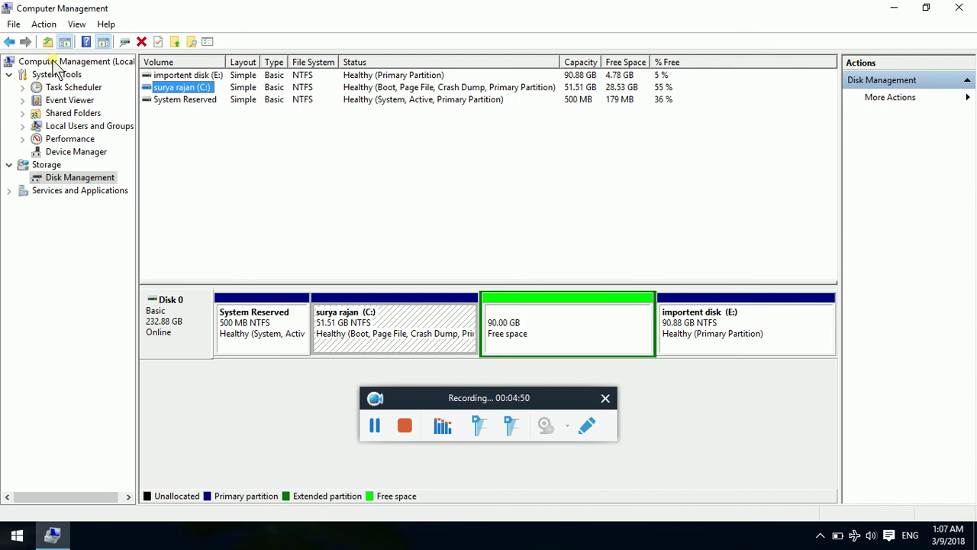
{"action": "key", "text": "Up"}
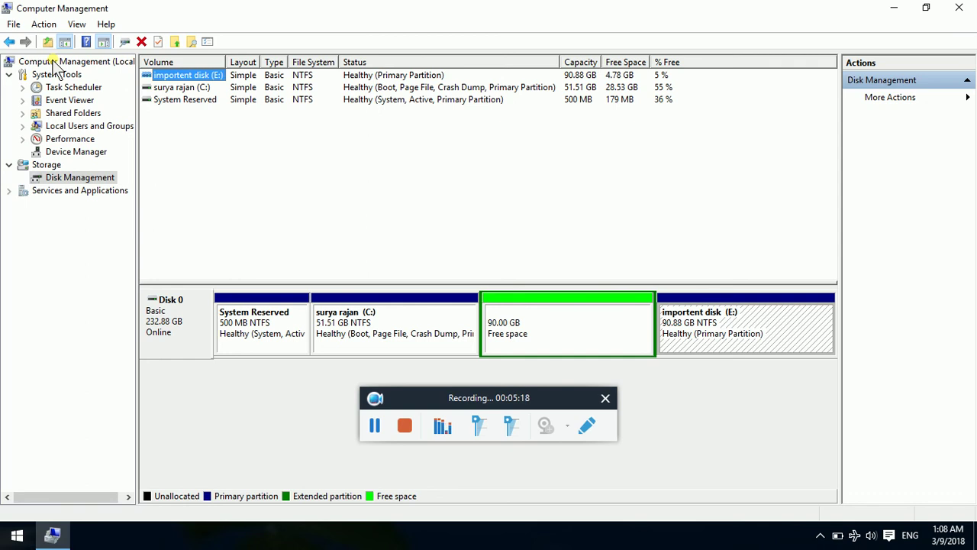
{"action": "key", "text": "Down"}
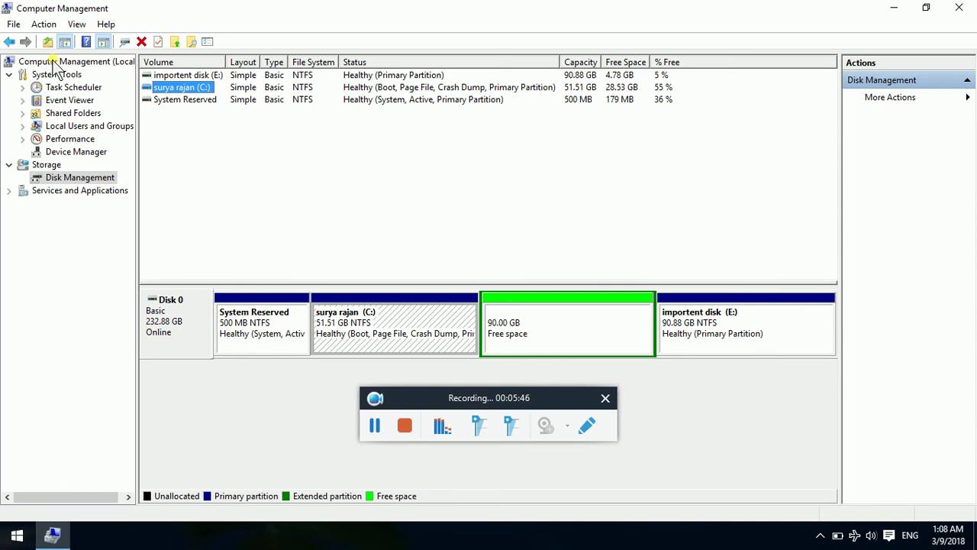
{"action": "key", "text": "Down"}
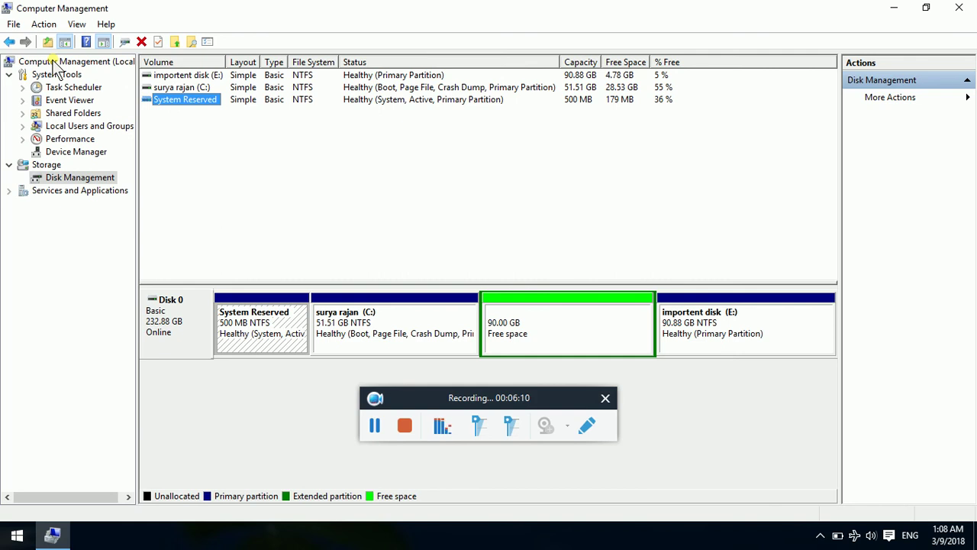
{"action": "key", "text": "Up"}
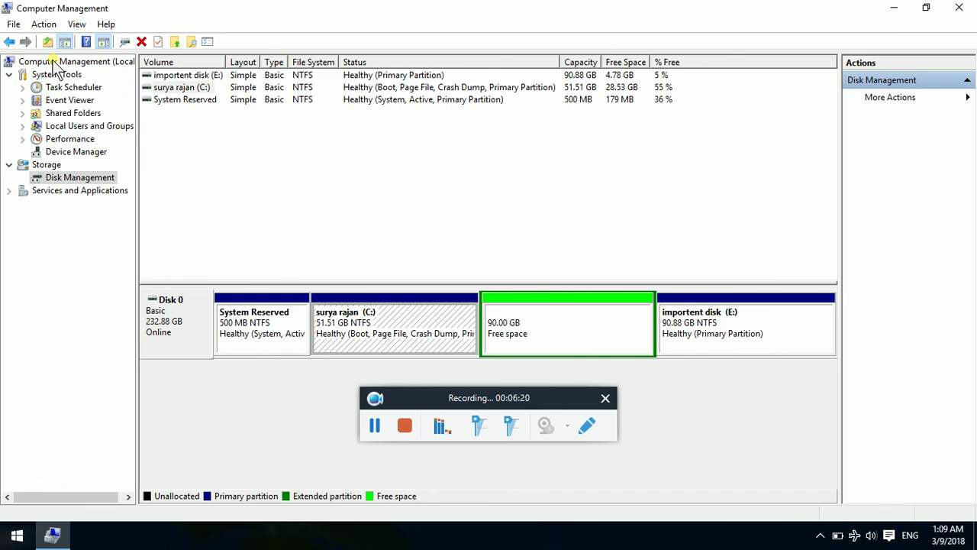
{"action": "key", "text": "shift+F10"}
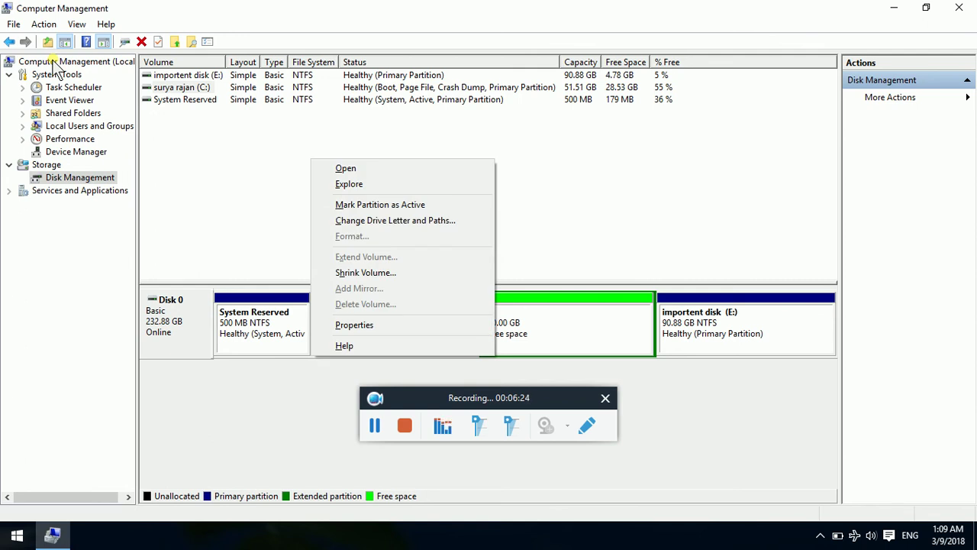
{"action": "key", "text": "Down"}
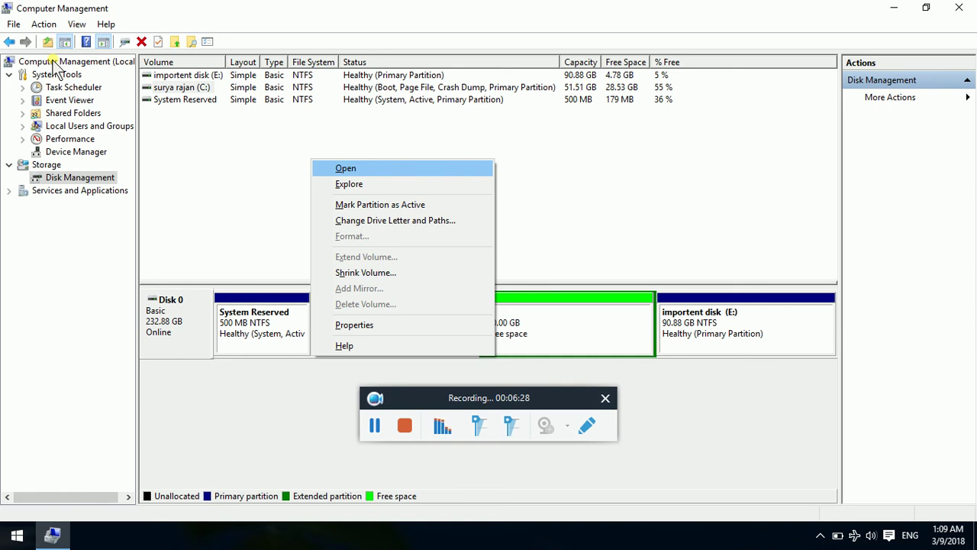
{"action": "key", "text": "Escape"}
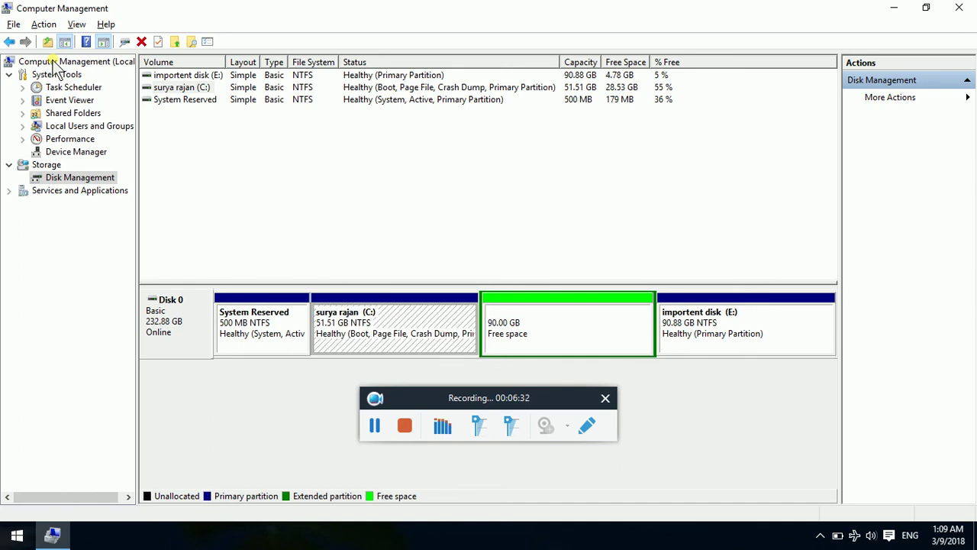
Start a new simple volume on the 90 GB free space and proceed to the wizard's volume size settings.
{"action": "key", "text": "Right"}
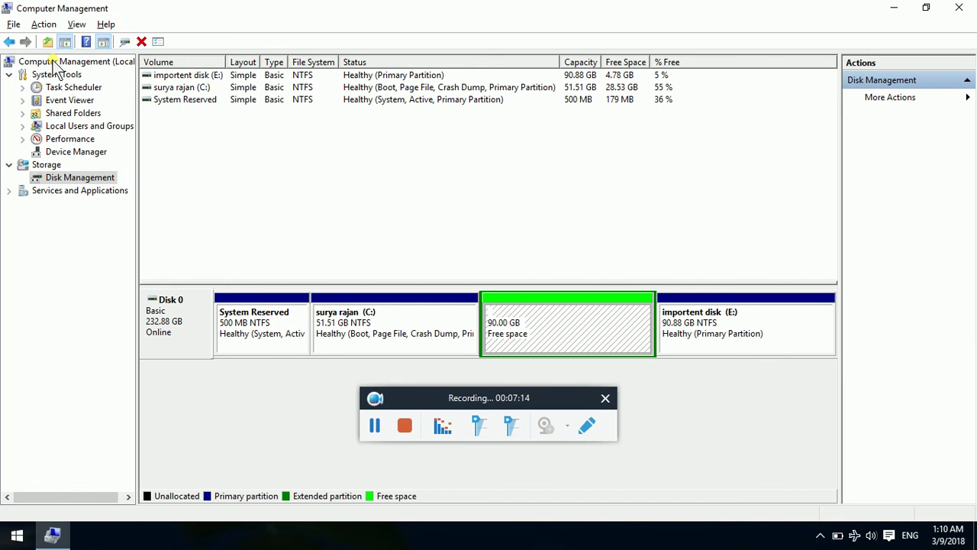
{"action": "key", "text": "shift+F10"}
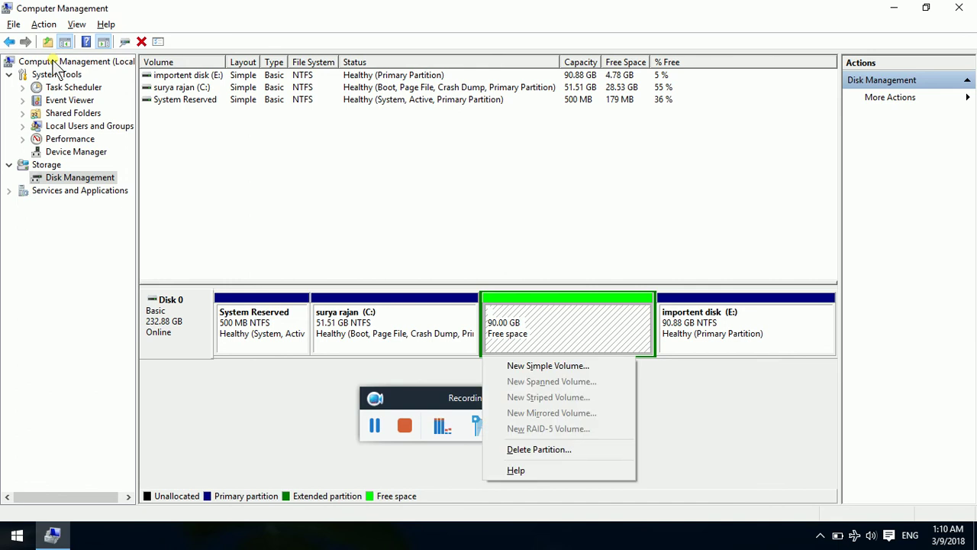
{"action": "key", "text": "Down"}
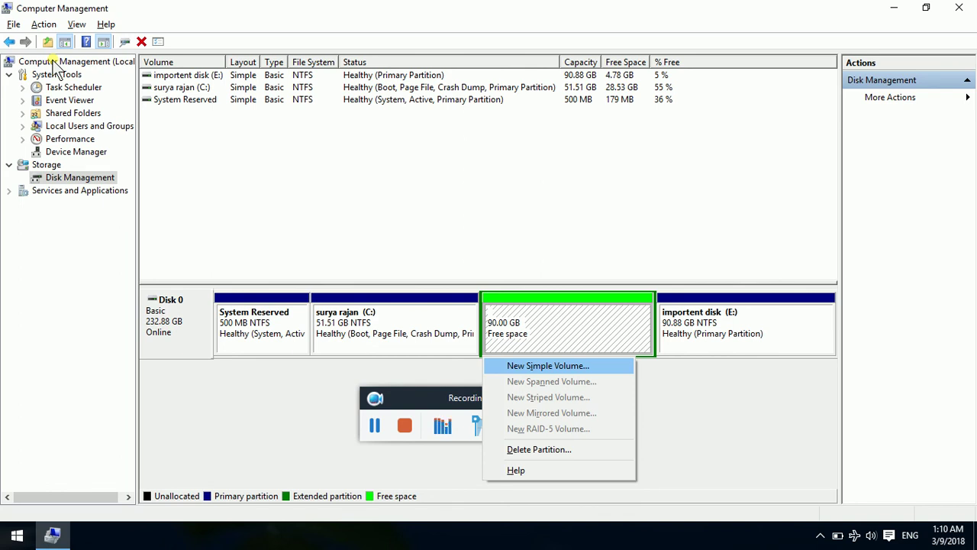
{"action": "key", "text": "Down"}
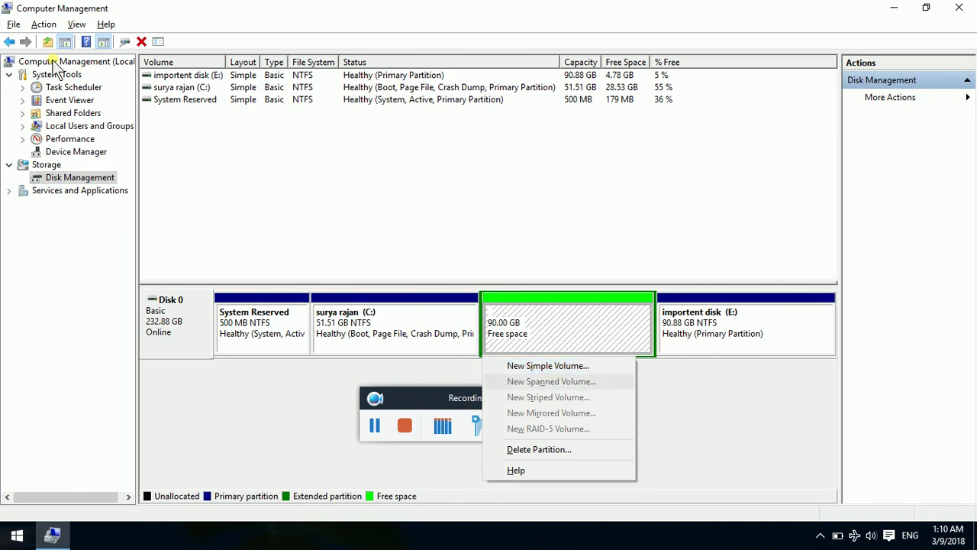
{"action": "key", "text": "Up"}
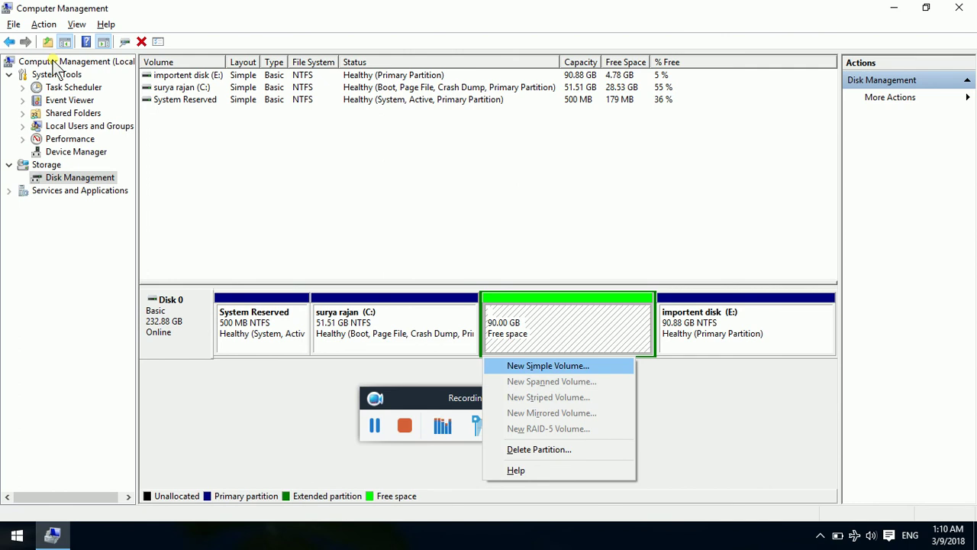
{"action": "key", "text": "Return"}
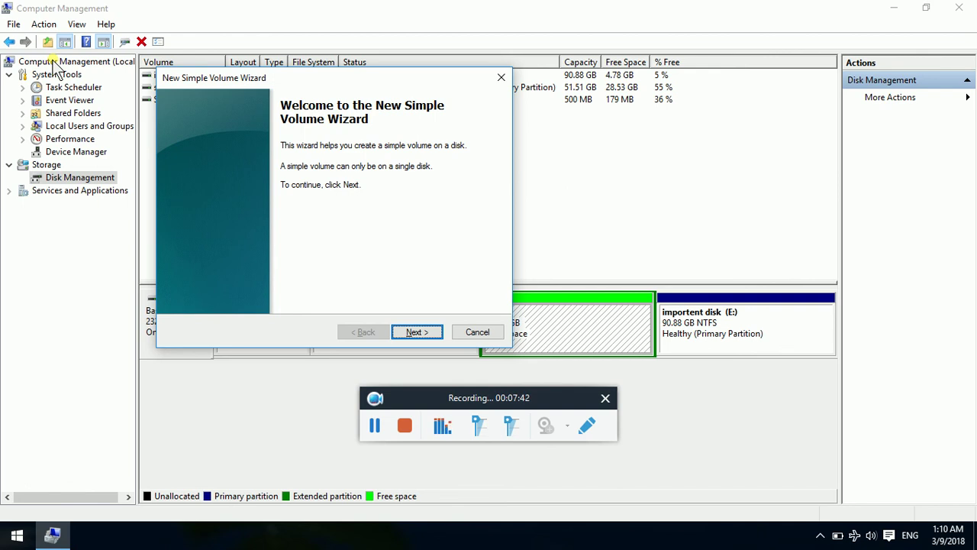
{"action": "key", "text": "Return"}
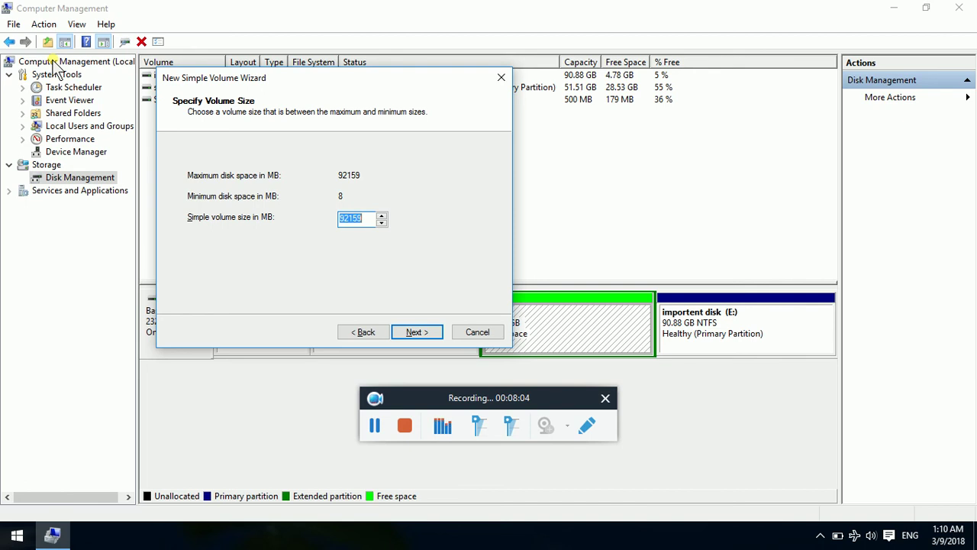
{"action": "key", "text": "BackSpace"}
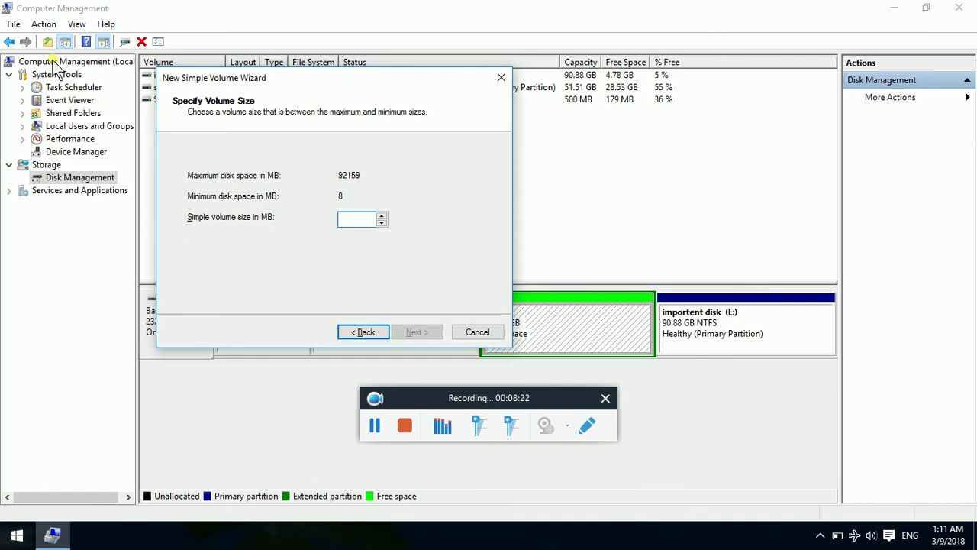
{"action": "type", "text": "6"}
{"action": "key", "text": "BackSpace"}
{"action": "type", "text": "5"}
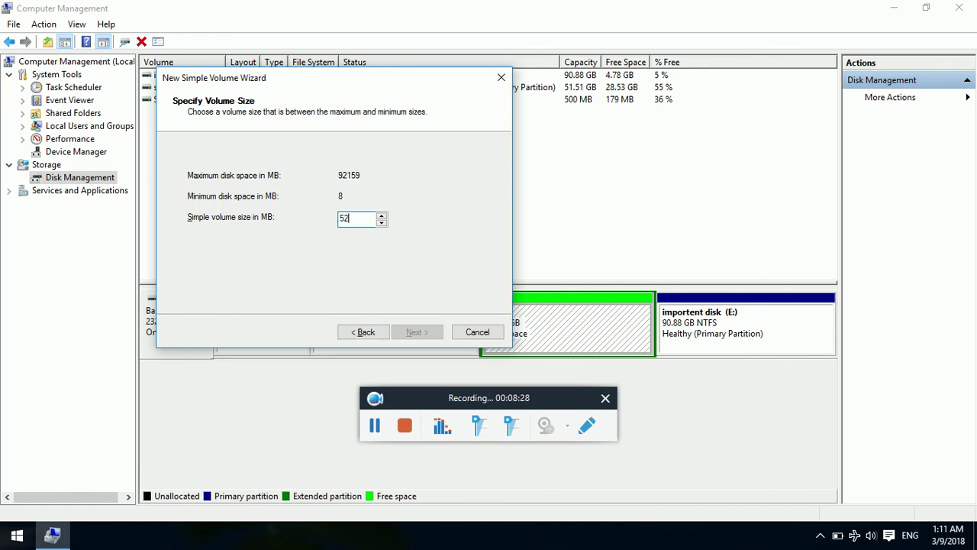
{"action": "type", "text": "2"}
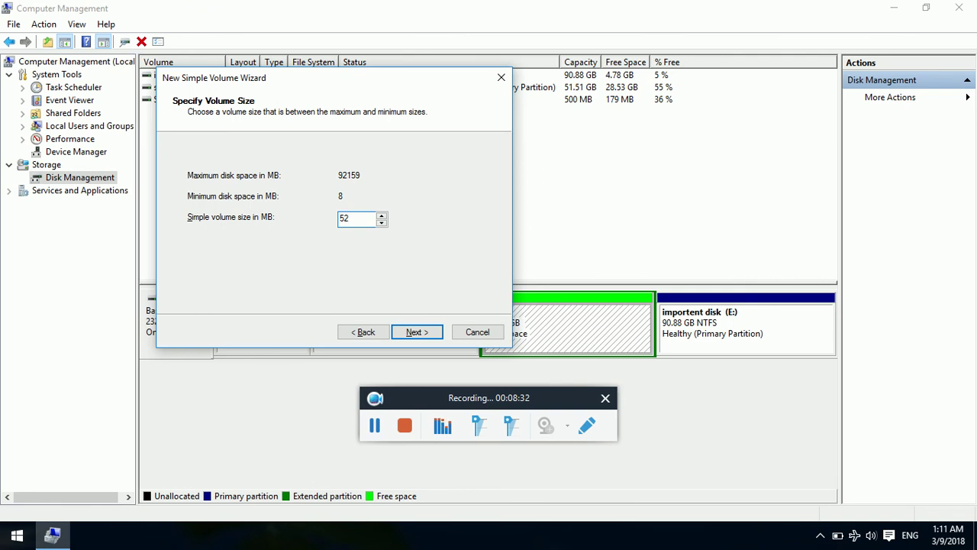
{"action": "type", "text": "g"}
{"action": "type", "text": "0"}
{"action": "type", "text": "15"}
{"action": "key", "text": "period"}
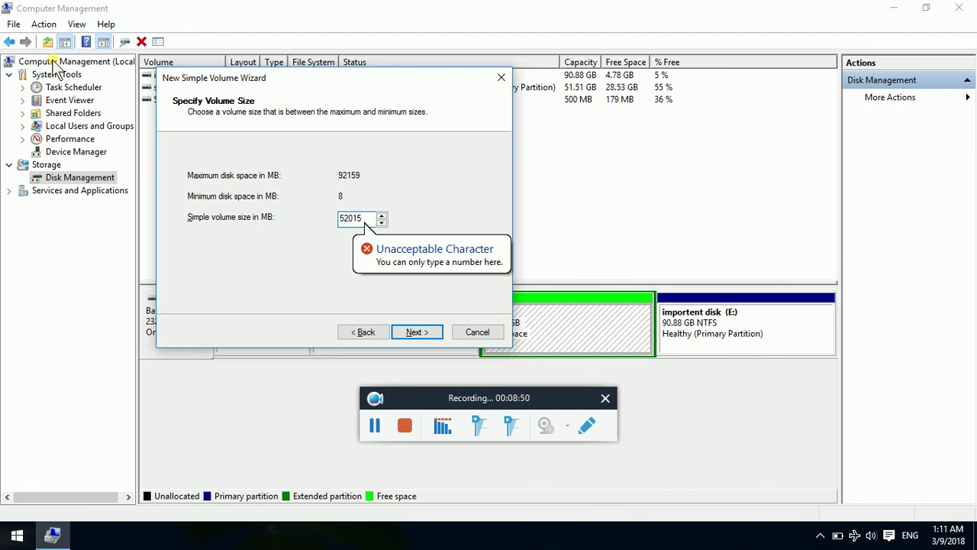
{"action": "type", "text": "8"}
{"action": "key", "text": "Tab"}
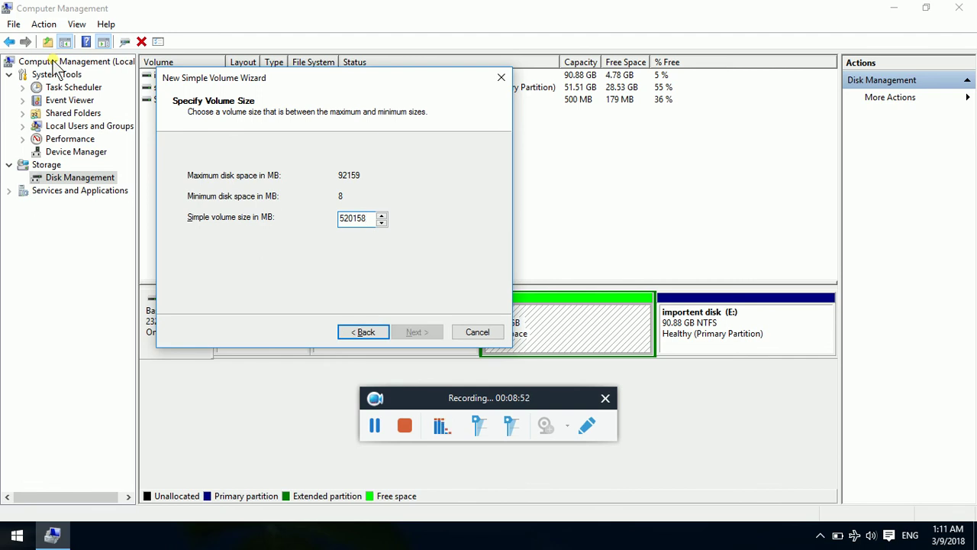
{"action": "key", "text": "BackSpace"}
{"action": "type", "text": "9"}
{"action": "key", "text": "shift+Tab"}
{"action": "key", "text": "Down"}
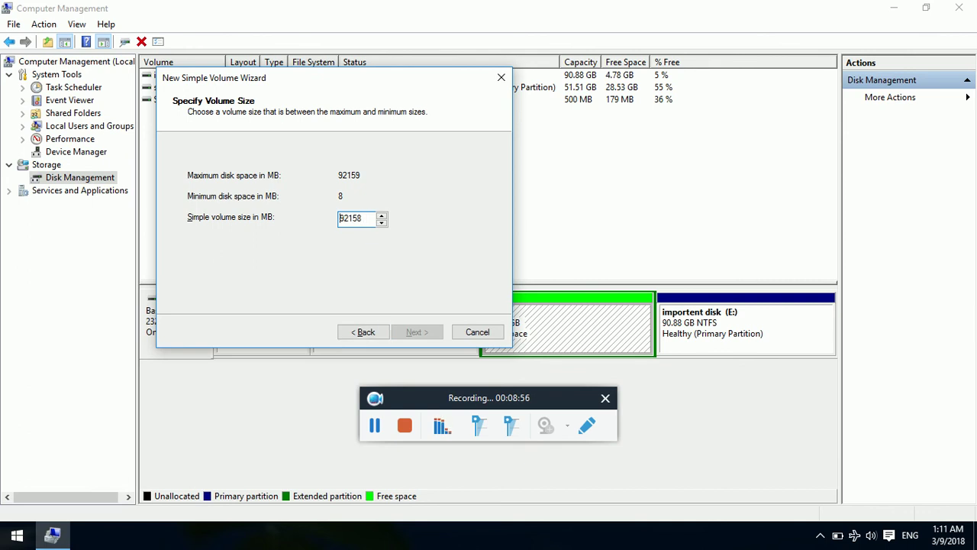
{"action": "key", "text": "Up"}
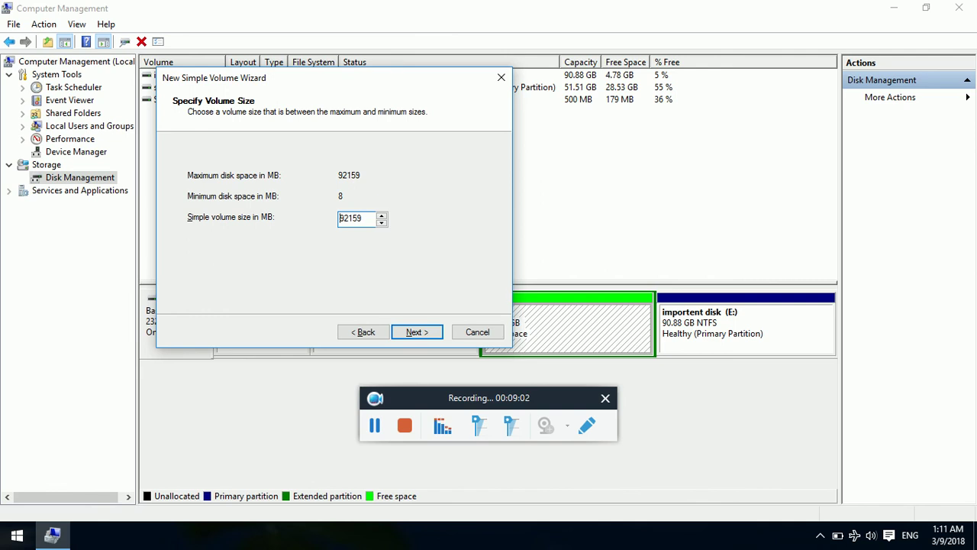
Set the simple volume size to 52159 MB and proceed to the drive letter assignment.
{"action": "key", "text": "Delete"}
{"action": "key", "text": "BackSpace"}
{"action": "key", "text": "BackSpace"}
{"action": "key", "text": "BackSpace"}
{"action": "key", "text": "BackSpace"}
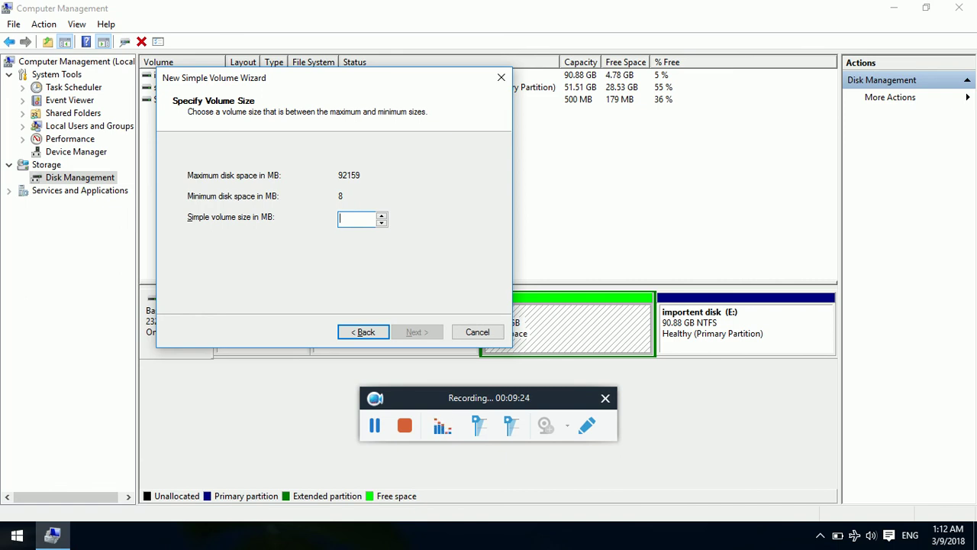
{"action": "type", "text": "52"}
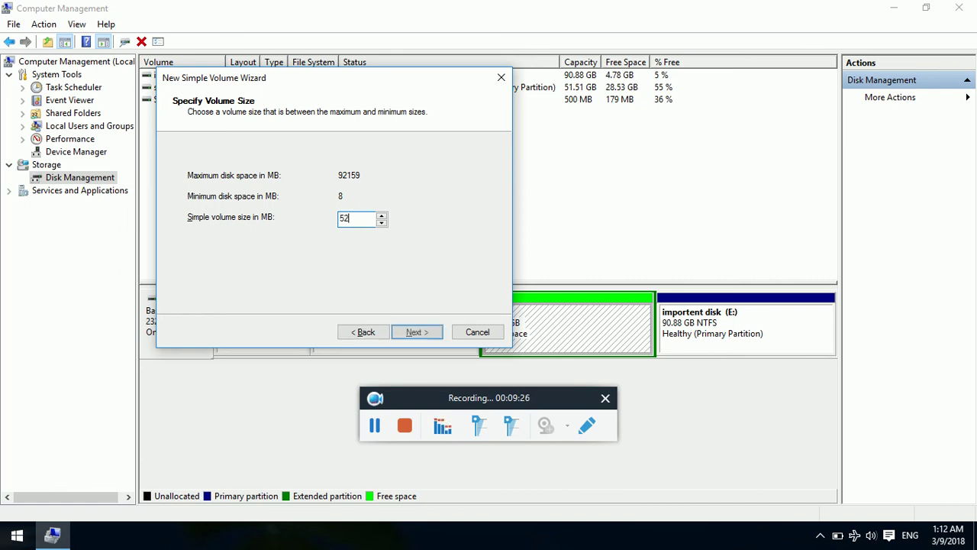
{"action": "type", "text": "15"}
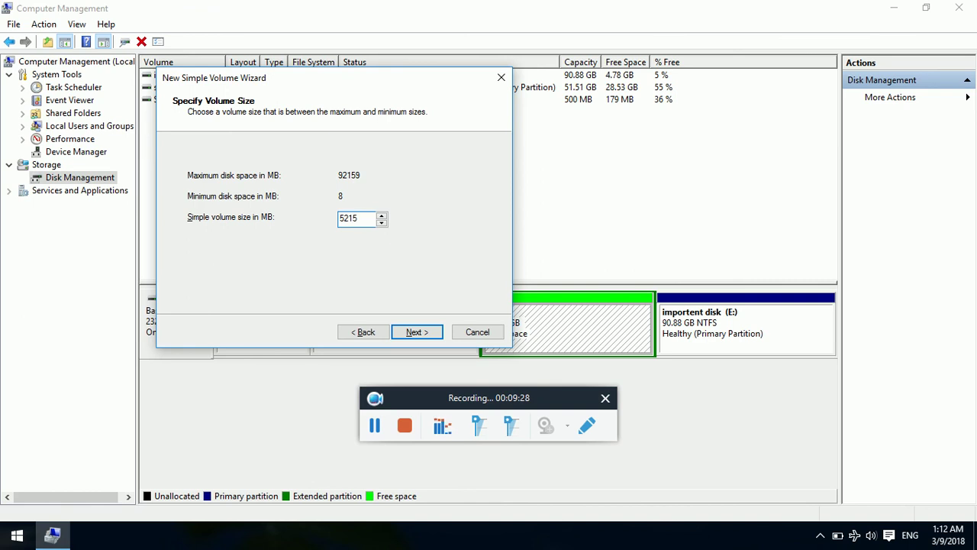
{"action": "type", "text": "9"}
{"action": "key", "text": "Tab"}
{"action": "key", "text": "shift+Tab"}
{"action": "key", "text": "Tab"}
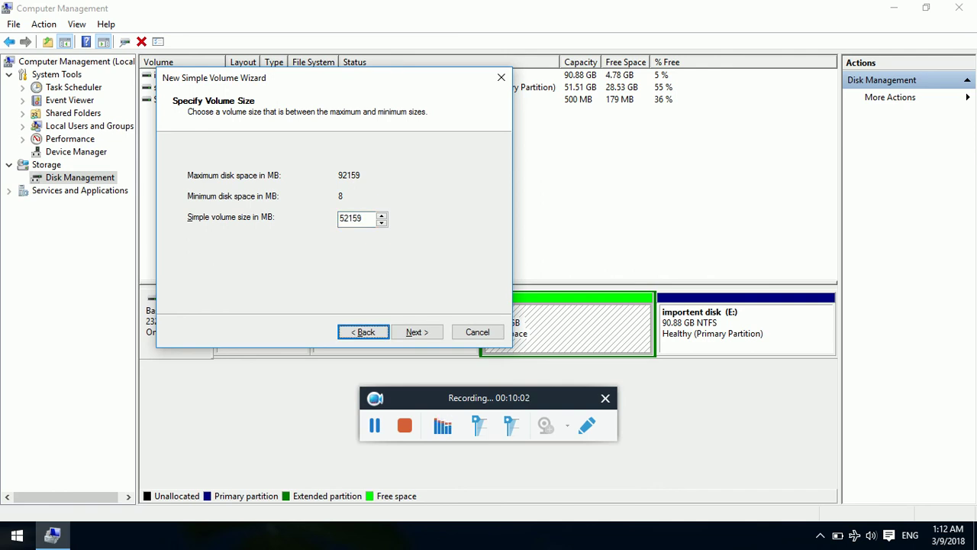
{"action": "key", "text": "Tab"}
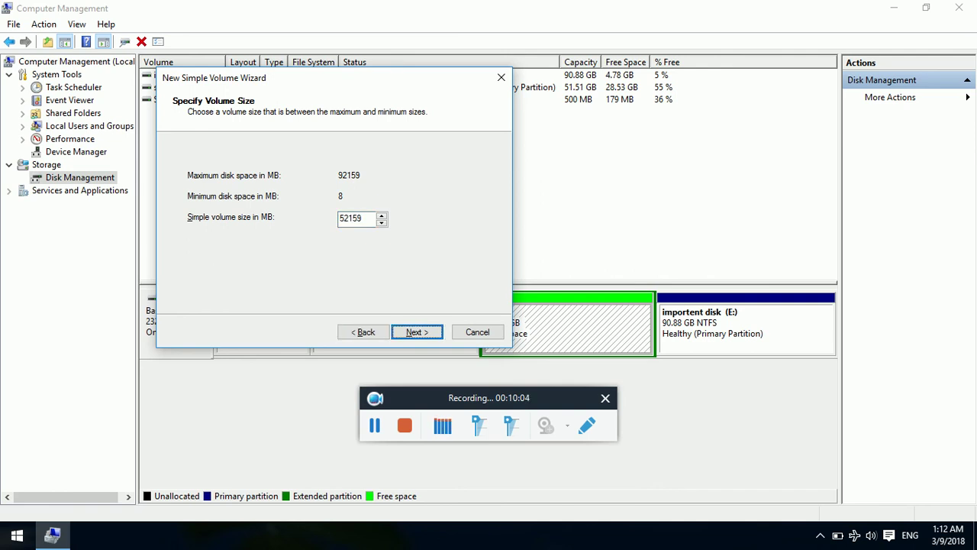
{"action": "key", "text": "Return"}
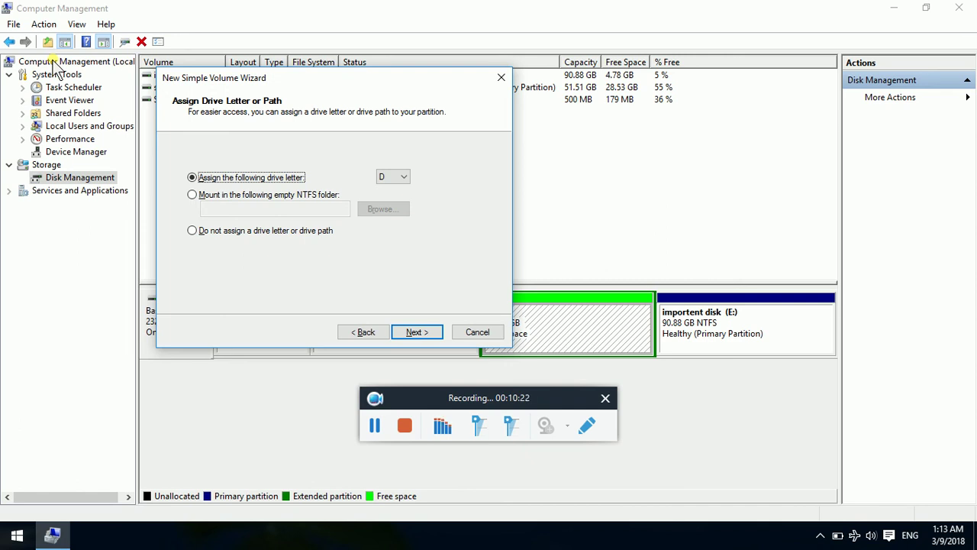
Look through the available drive letters, assign D to the volume, and proceed to the format settings.
{"action": "key", "text": "Tab"}
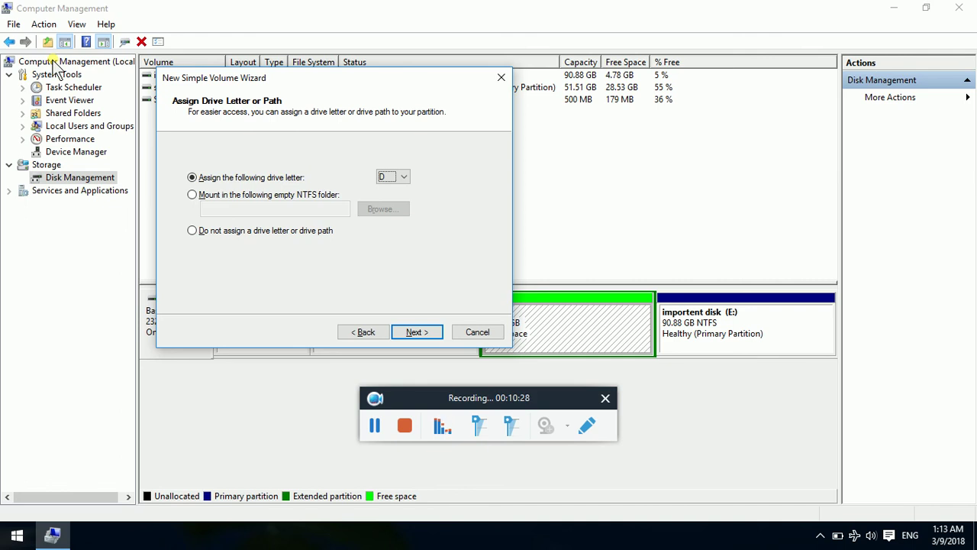
{"action": "key", "text": "Down"}
{"action": "key", "text": "Down"}
{"action": "key", "text": "Down"}
{"action": "key", "text": "Down"}
{"action": "key", "text": "Down"}
{"action": "key", "text": "Down"}
{"action": "key", "text": "Down"}
{"action": "key", "text": "Down"}
{"action": "key", "text": "Down"}
{"action": "key", "text": "Down"}
{"action": "key", "text": "Down"}
{"action": "key", "text": "Down"}
{"action": "key", "text": "Down"}
{"action": "key", "text": "Down"}
{"action": "key", "text": "Down"}
{"action": "key", "text": "Down"}
{"action": "key", "text": "Down"}
{"action": "key", "text": "Down"}
{"action": "key", "text": "Down"}
{"action": "key", "text": "Down"}
{"action": "key", "text": "a"}
{"action": "key", "text": "b"}
{"action": "key", "text": "d"}
{"action": "key", "text": "Tab"}
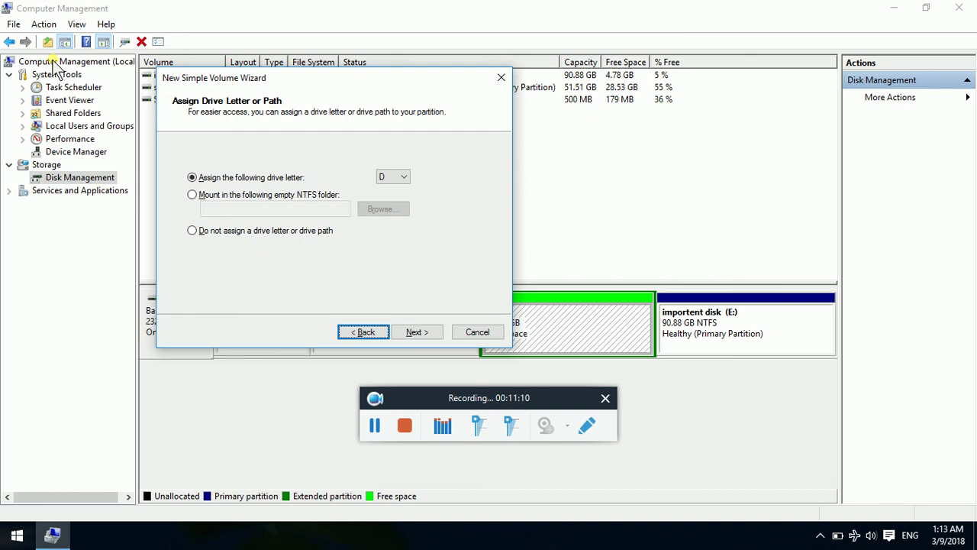
{"action": "key", "text": "shift+Tab"}
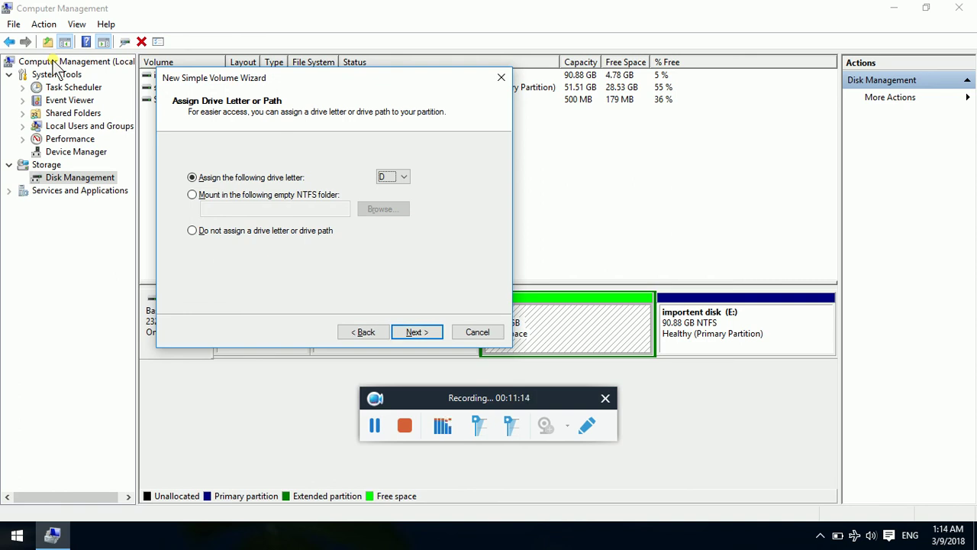
{"action": "key", "text": "Tab"}
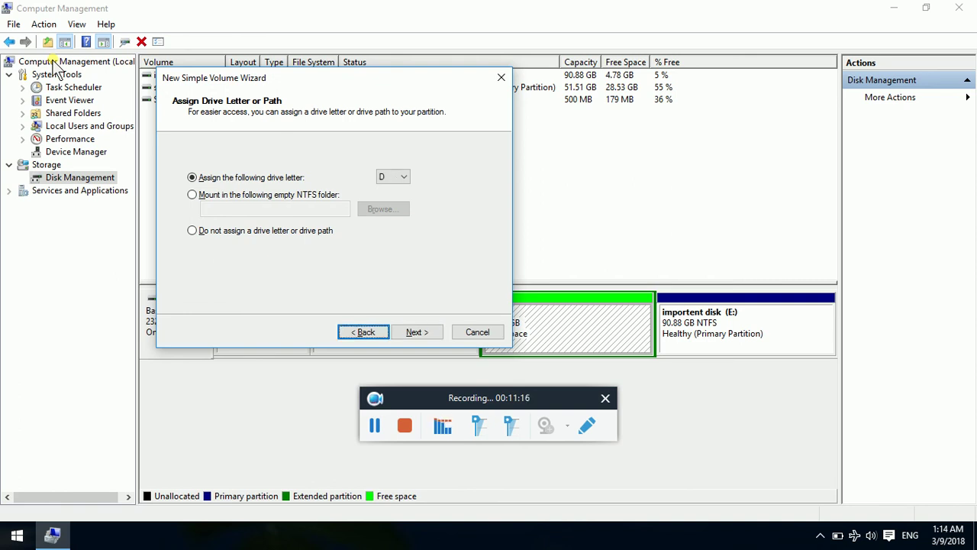
{"action": "key", "text": "Tab"}
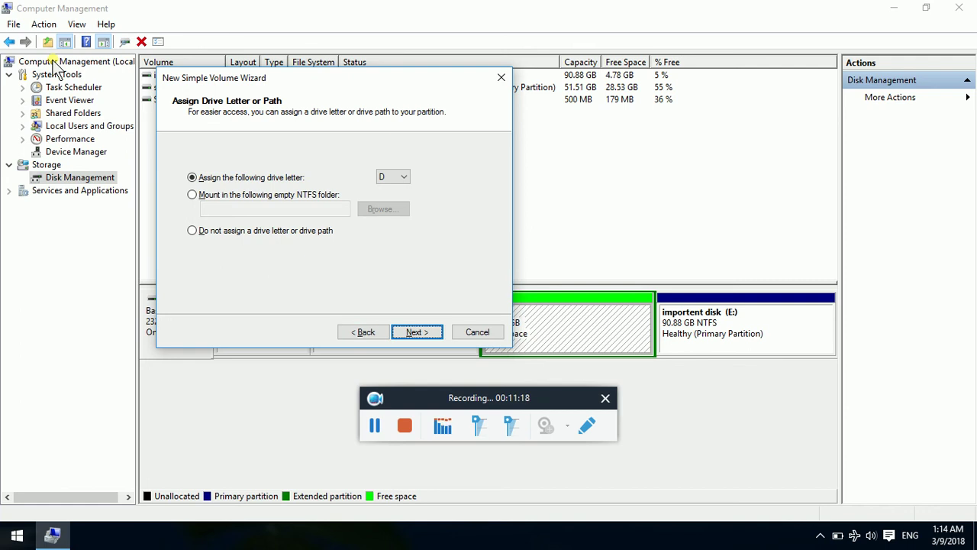
{"action": "key", "text": "Return"}
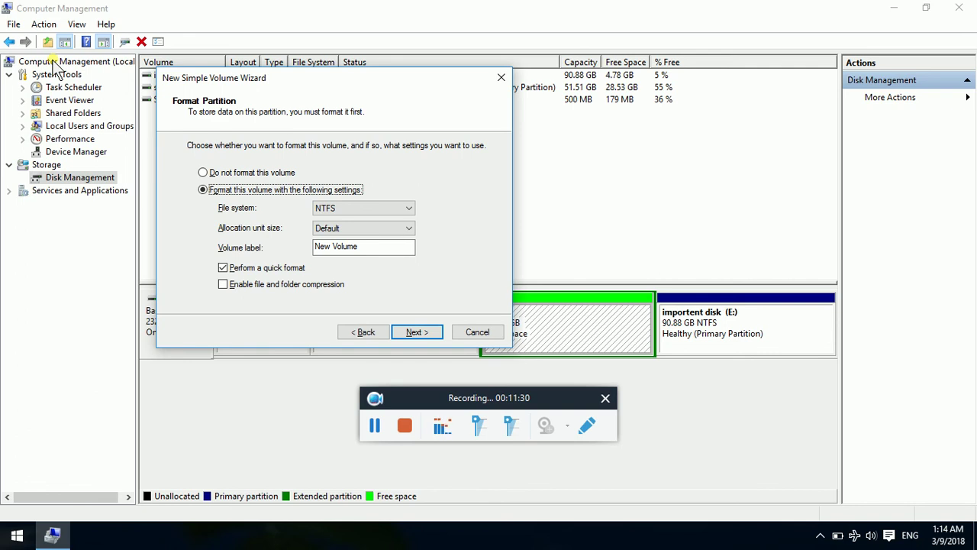
Accept a quick NTFS format with default allocation unit size and the label New Volume, without compression, and proceed to the summary.
{"action": "key", "text": "Tab"}
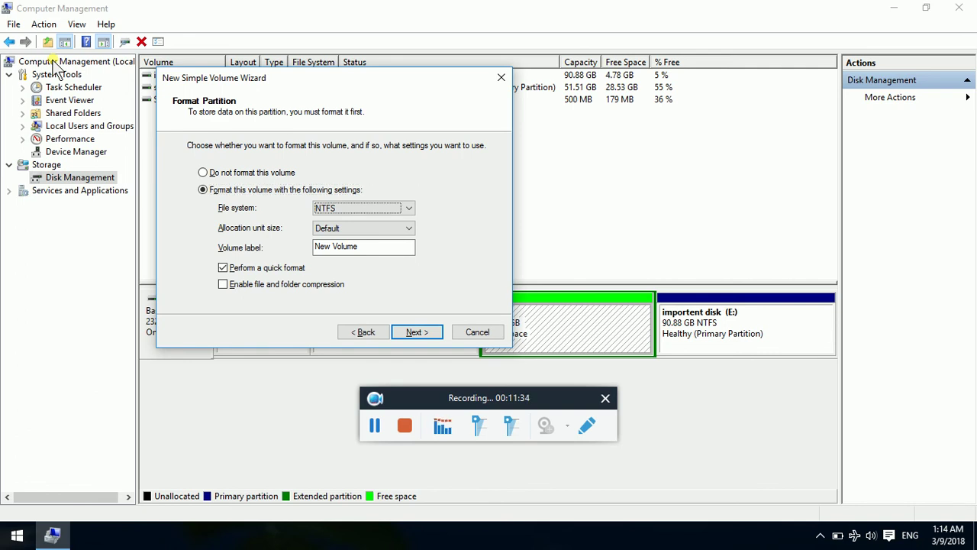
{"action": "key", "text": "Tab"}
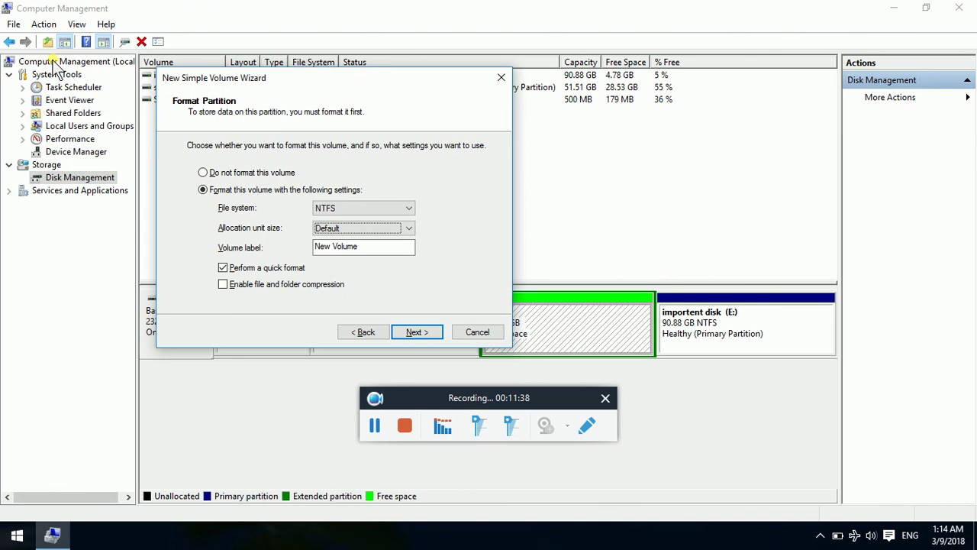
{"action": "key", "text": "Tab"}
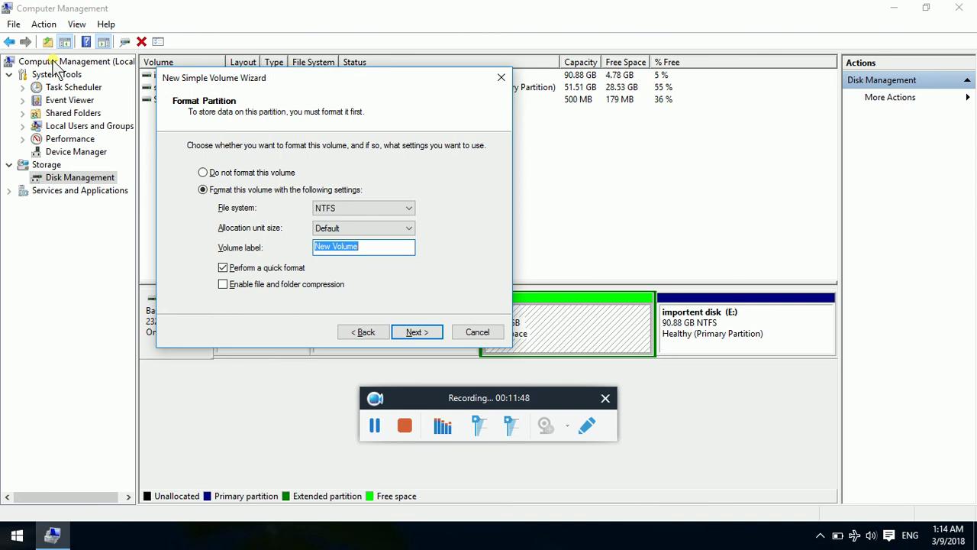
{"action": "key", "text": "Tab"}
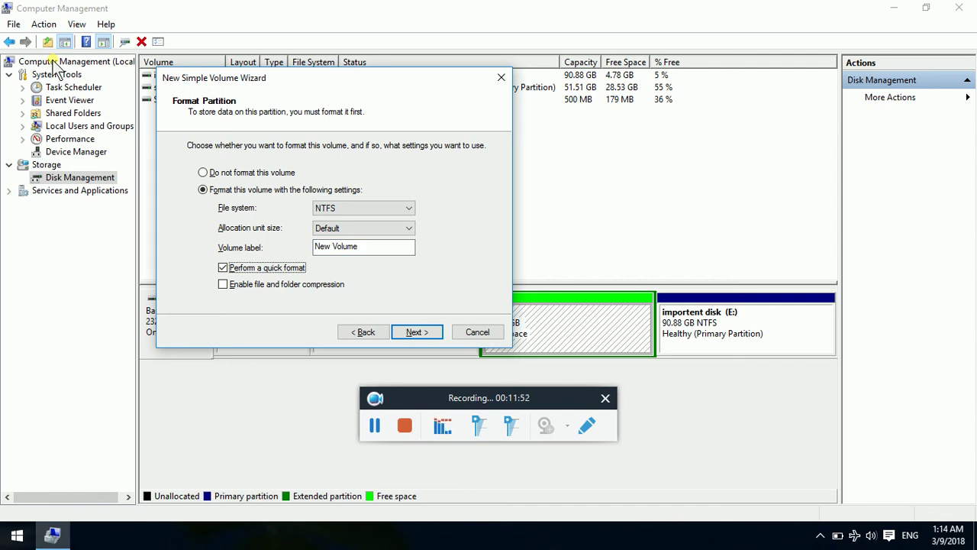
{"action": "key", "text": "Tab"}
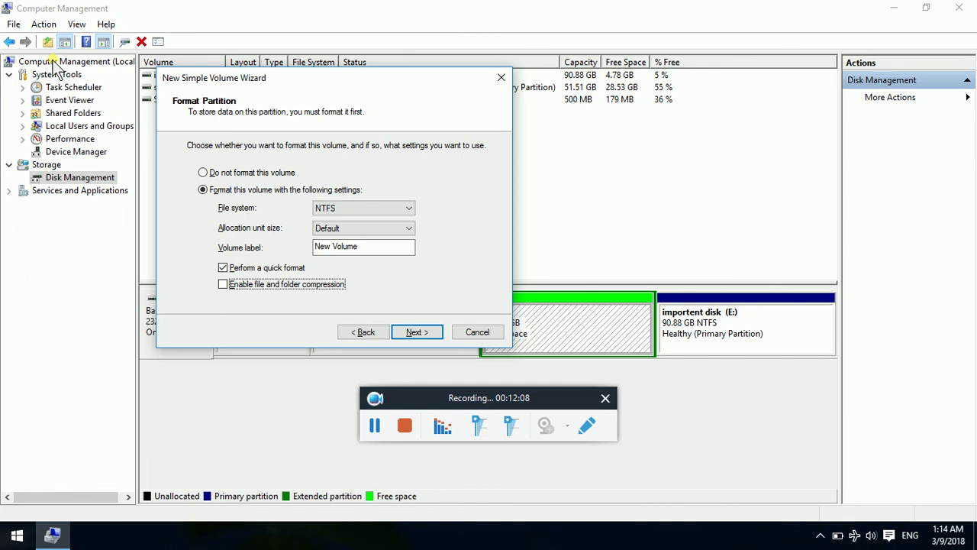
{"action": "key", "text": "Tab"}
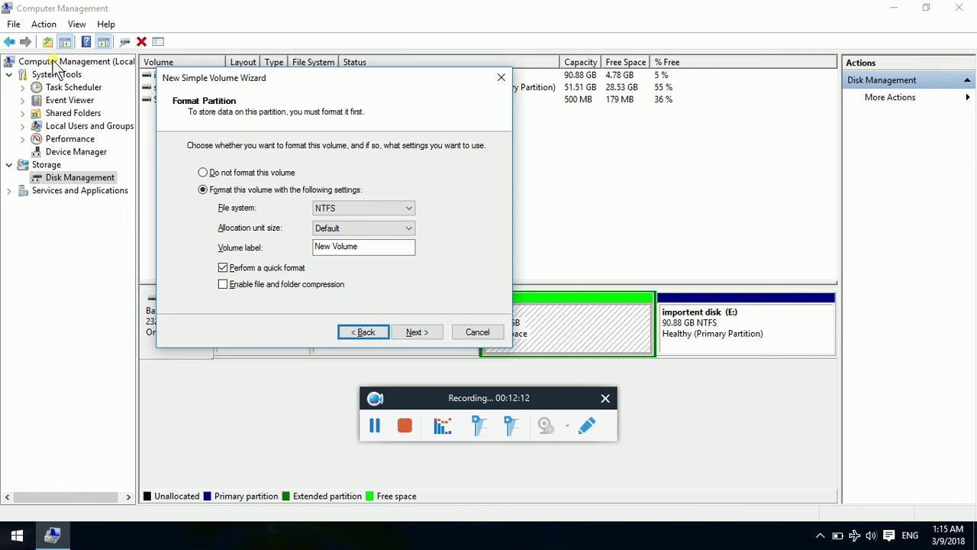
{"action": "key", "text": "Tab"}
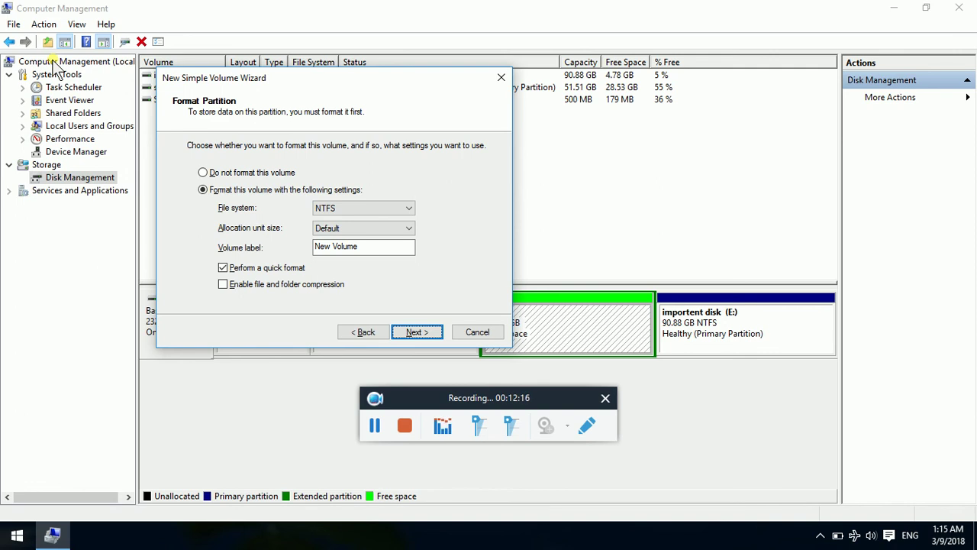
{"action": "key", "text": "Return"}
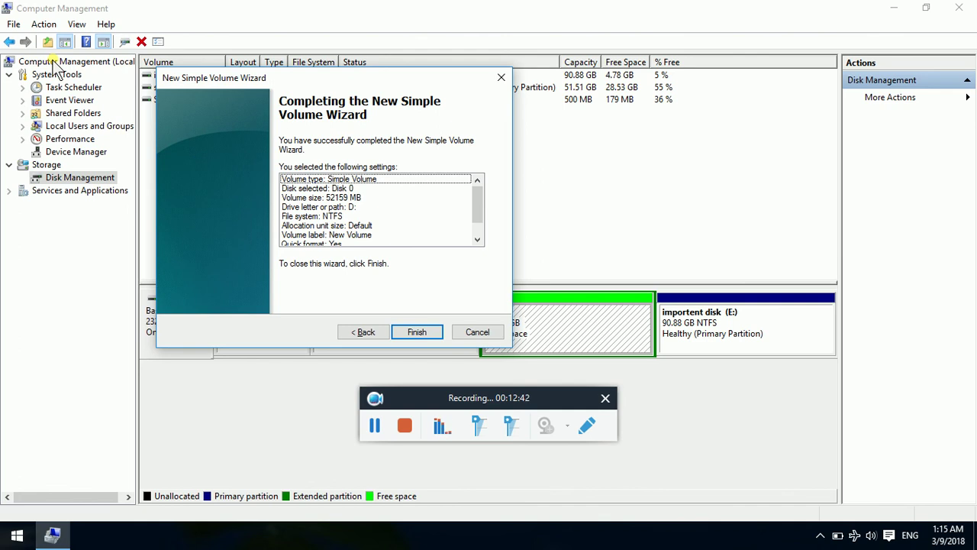
Review the new volume's chosen settings in the wizard summary, from the selected disk through to the file and folder compression entry.
{"action": "key", "text": "Down"}
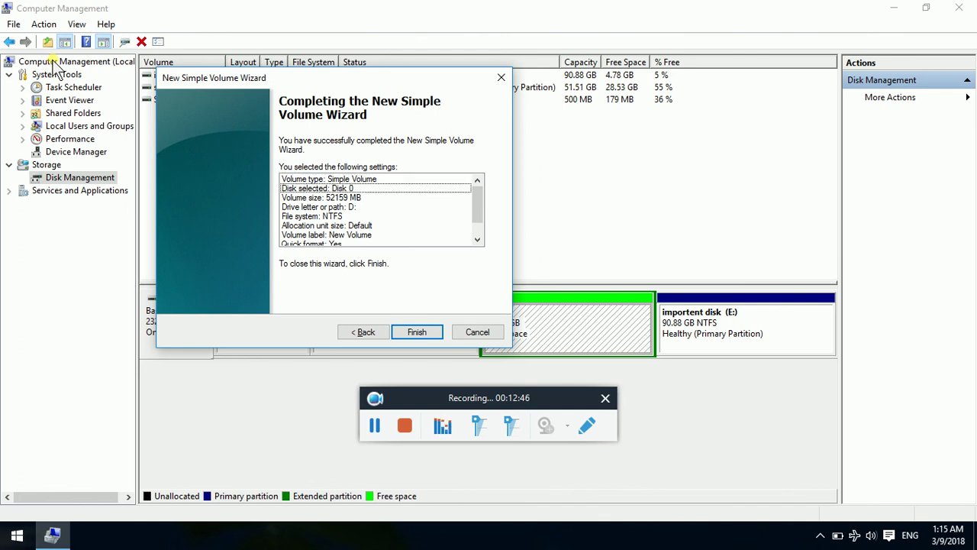
{"action": "key", "text": "Down"}
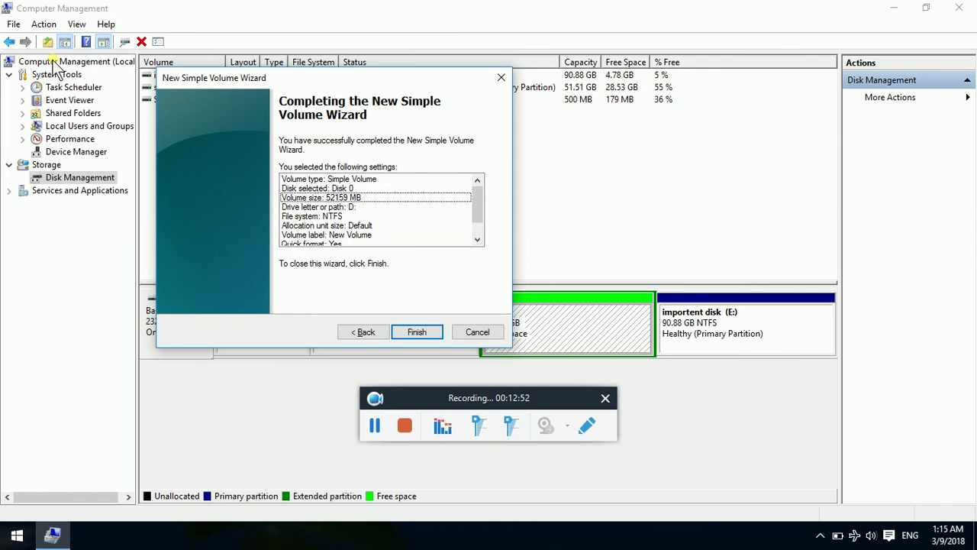
{"action": "key", "text": "Down"}
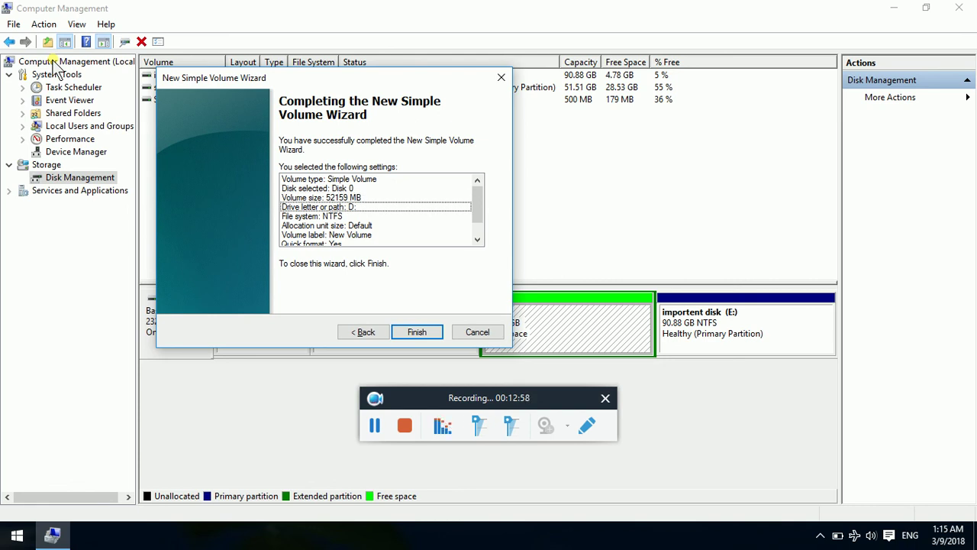
{"action": "key", "text": "Down"}
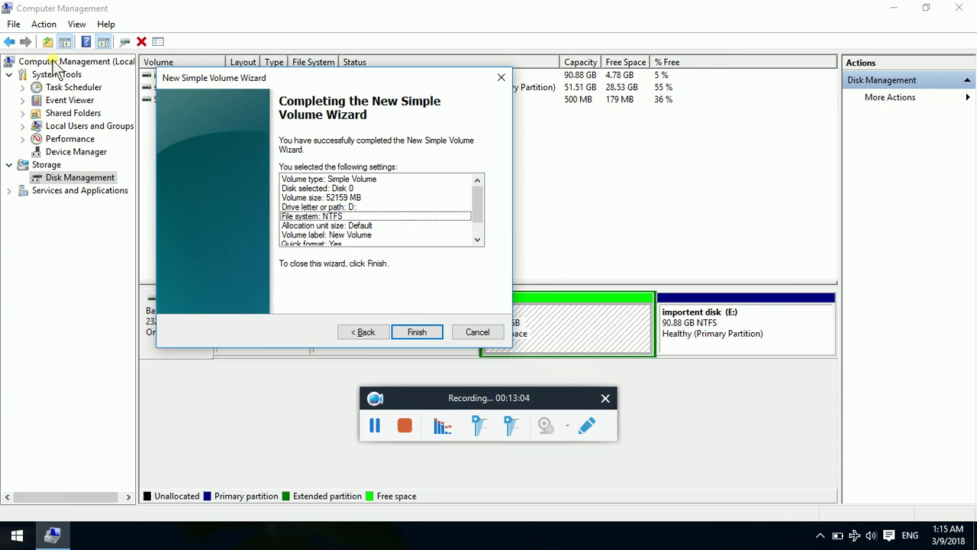
{"action": "key", "text": "Down"}
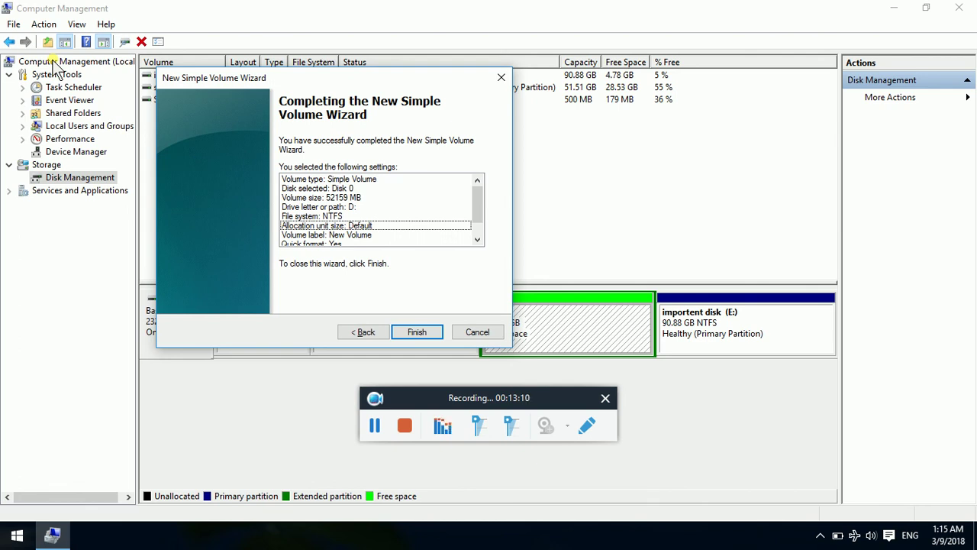
{"action": "key", "text": "Down"}
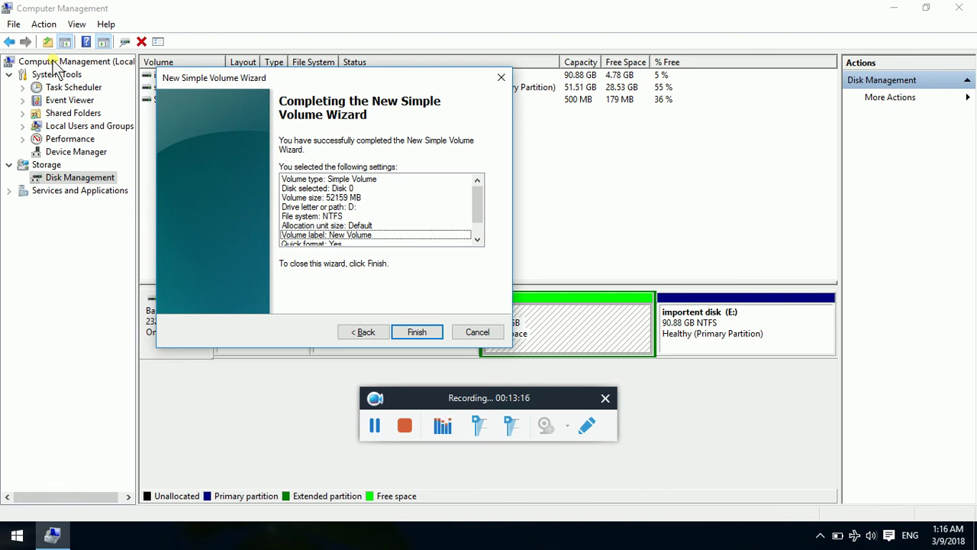
{"action": "key", "text": "Tab"}
{"action": "key", "text": "Tab"}
{"action": "key", "text": "shift+Tab"}
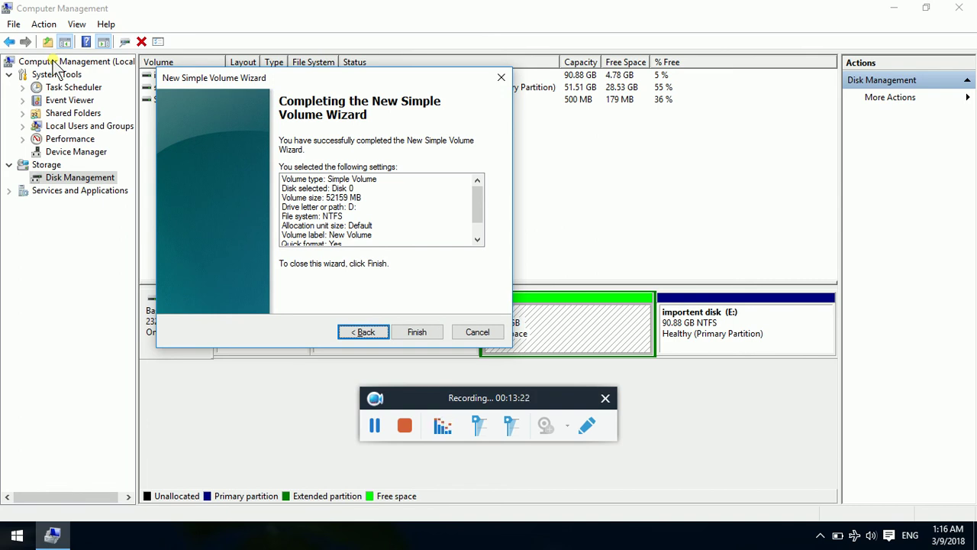
{"action": "key", "text": "shift+Tab"}
{"action": "key", "text": "Down"}
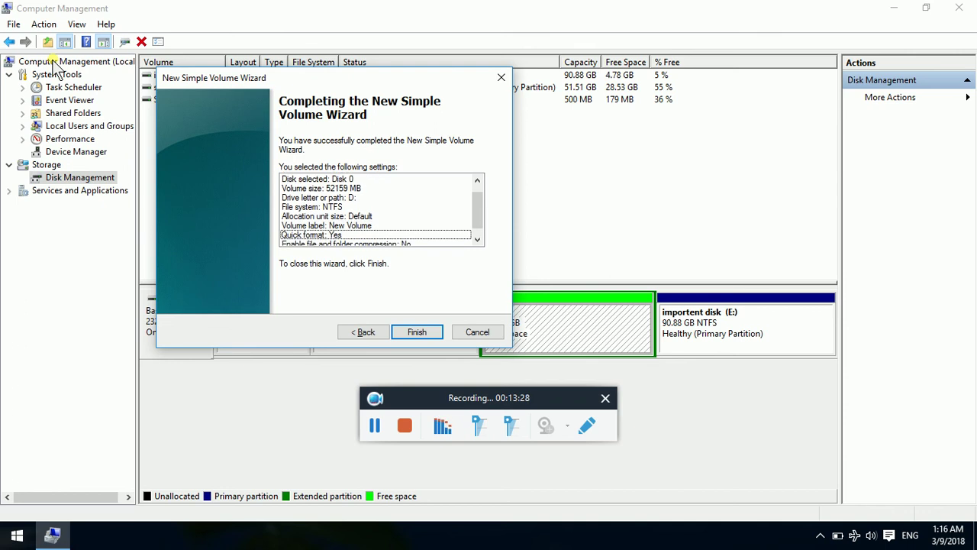
{"action": "key", "text": "Down"}
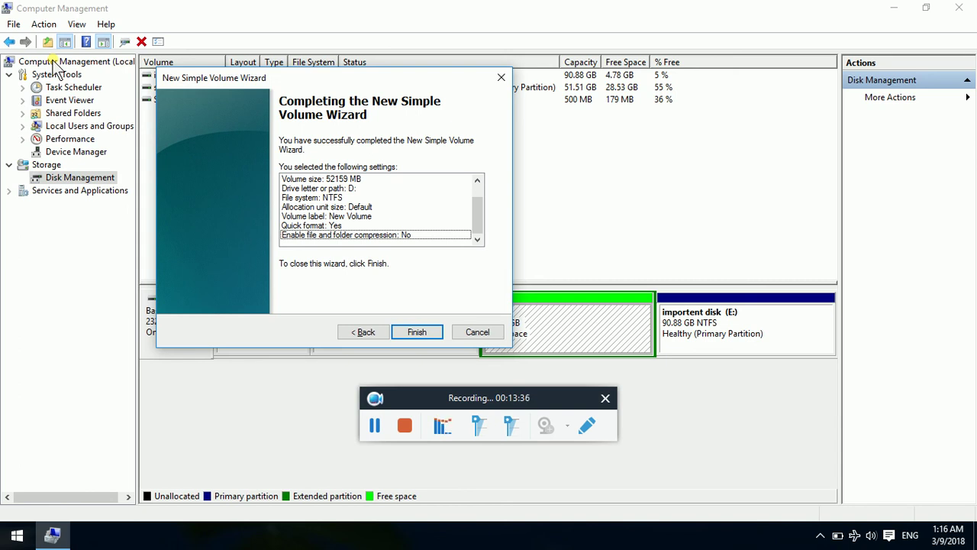
Finish the wizard to create the simple volume, and select New Volume (D:) in the volume list.
{"action": "key", "text": "Tab"}
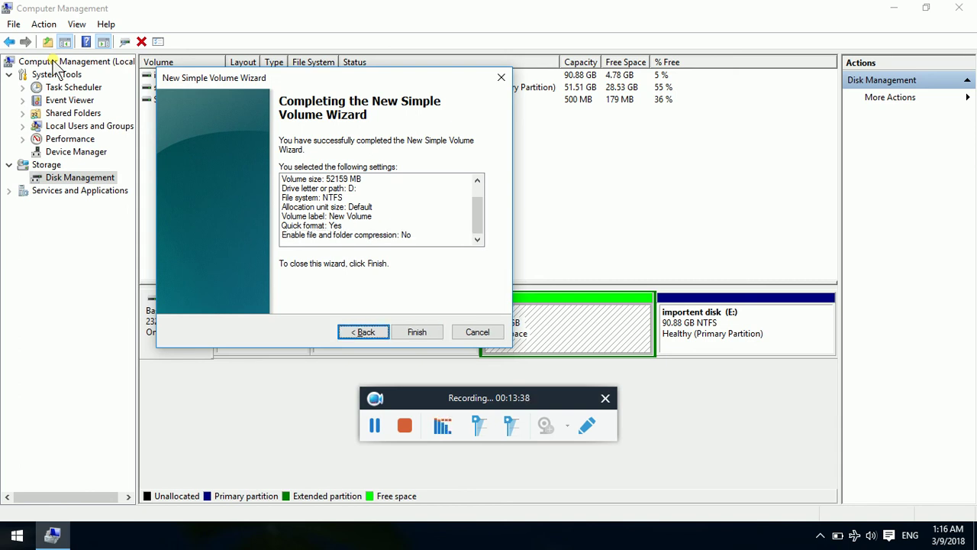
{"action": "key", "text": "Tab"}
{"action": "key", "text": "Return"}
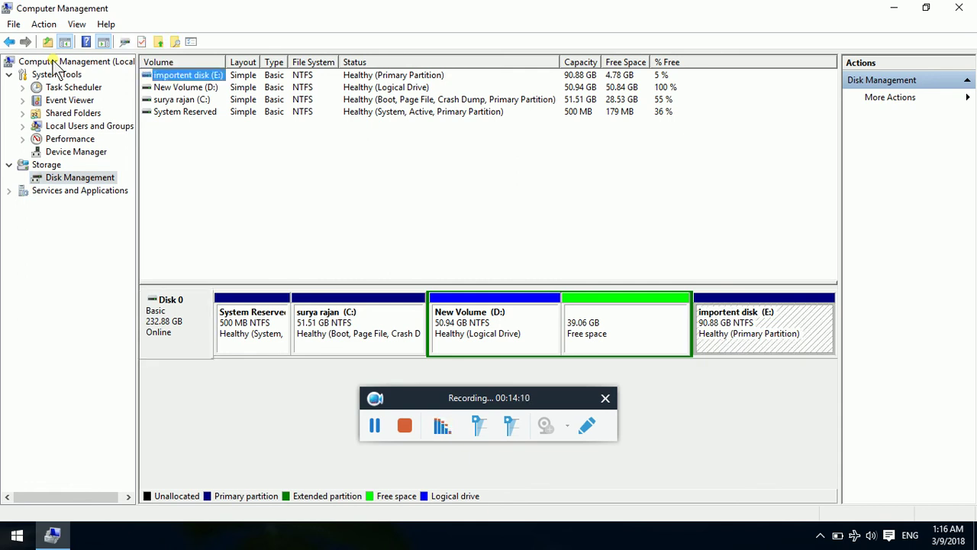
{"action": "key", "text": "Down"}
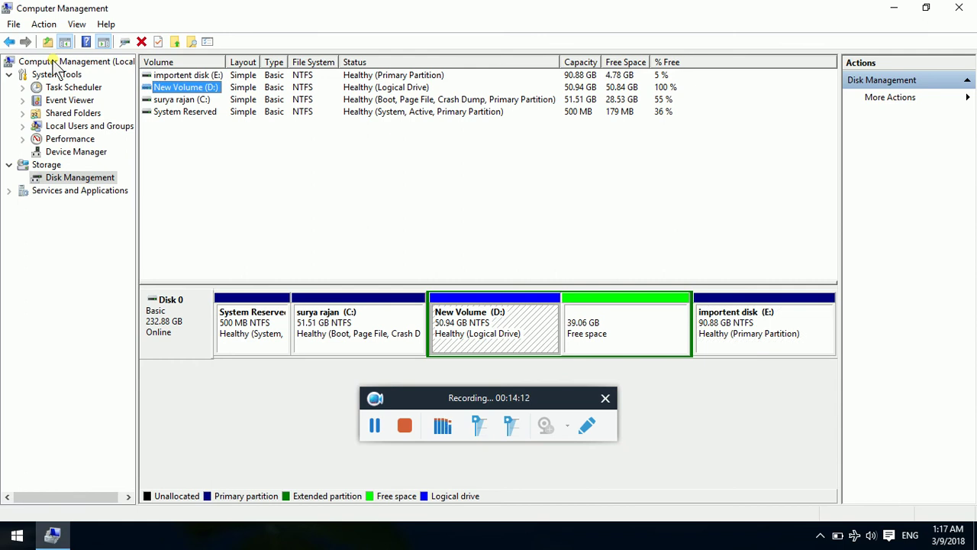